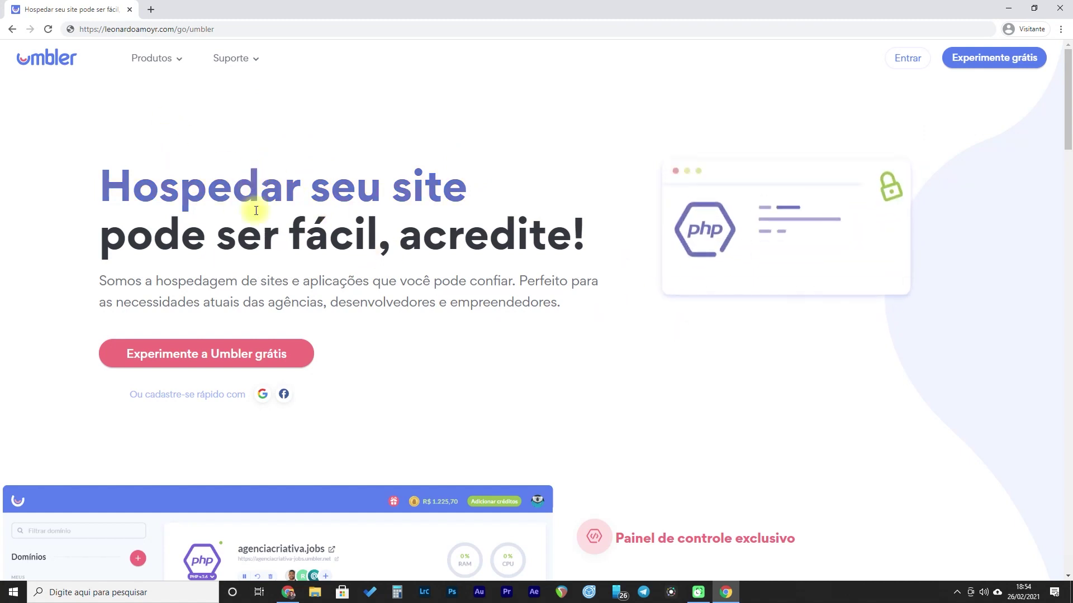
- Open Umbler's Email product page and start the free sign-up with an e-mail address
{"action": "mouse_move", "coordinate": [168, 60]}
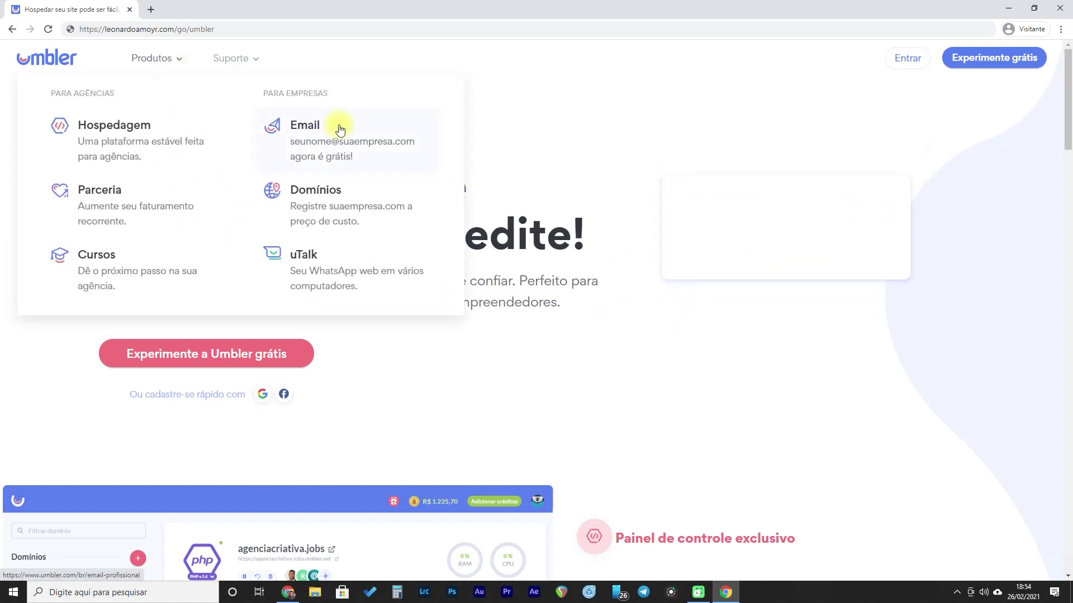
{"action": "left_click", "coordinate": [307, 131]}
{"action": "left_click_drag", "start_coordinate": [689, 193], "coordinate": [783, 199]}
{"action": "left_click", "coordinate": [558, 190]}
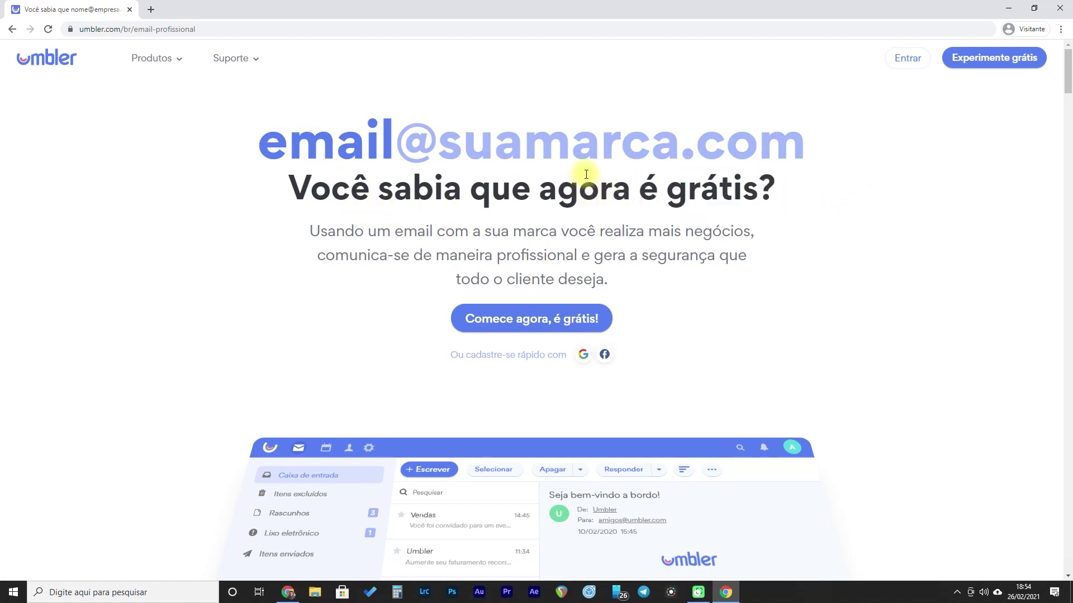
{"action": "left_click", "coordinate": [530, 323]}
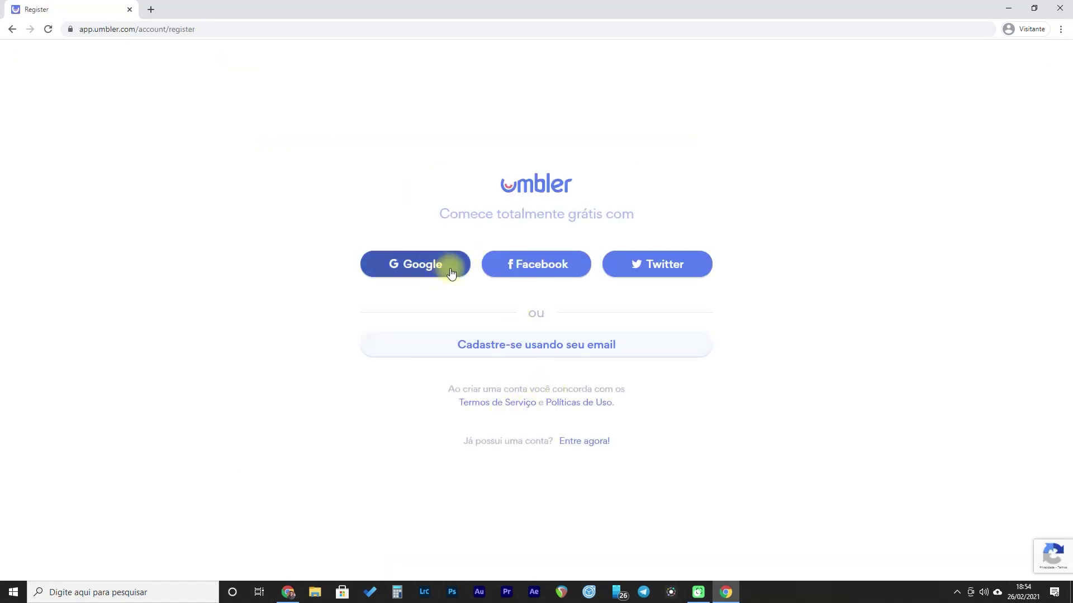
{"action": "left_click", "coordinate": [529, 345]}
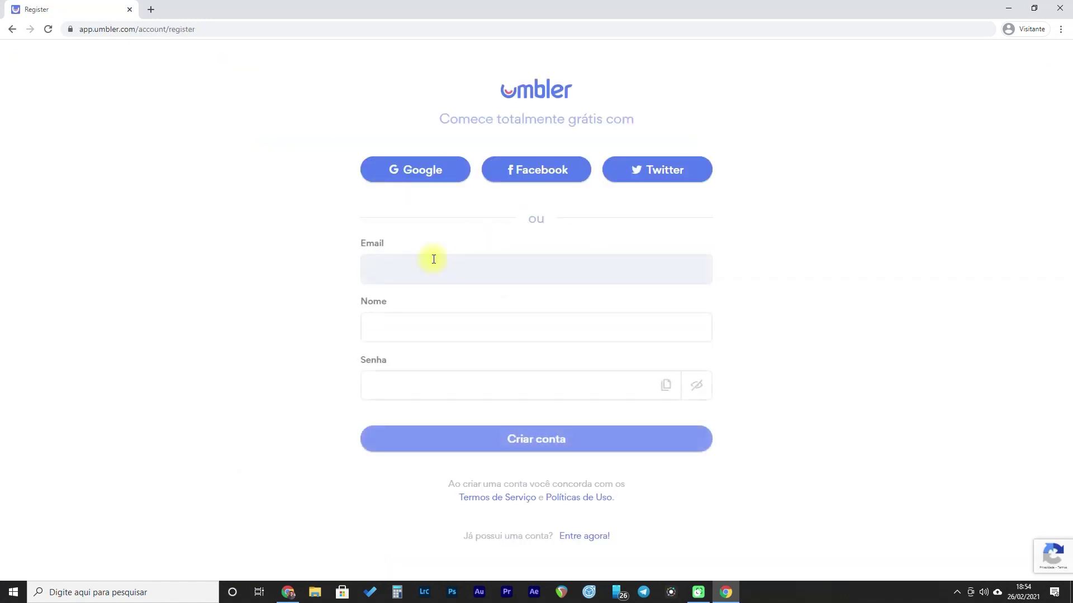
- Fill in the sign-up form's e-mail, name and password fields to create the account
{"action": "left_click", "coordinate": [385, 269]}
{"action": "left_click", "coordinate": [388, 328]}
{"action": "left_click", "coordinate": [376, 384]}
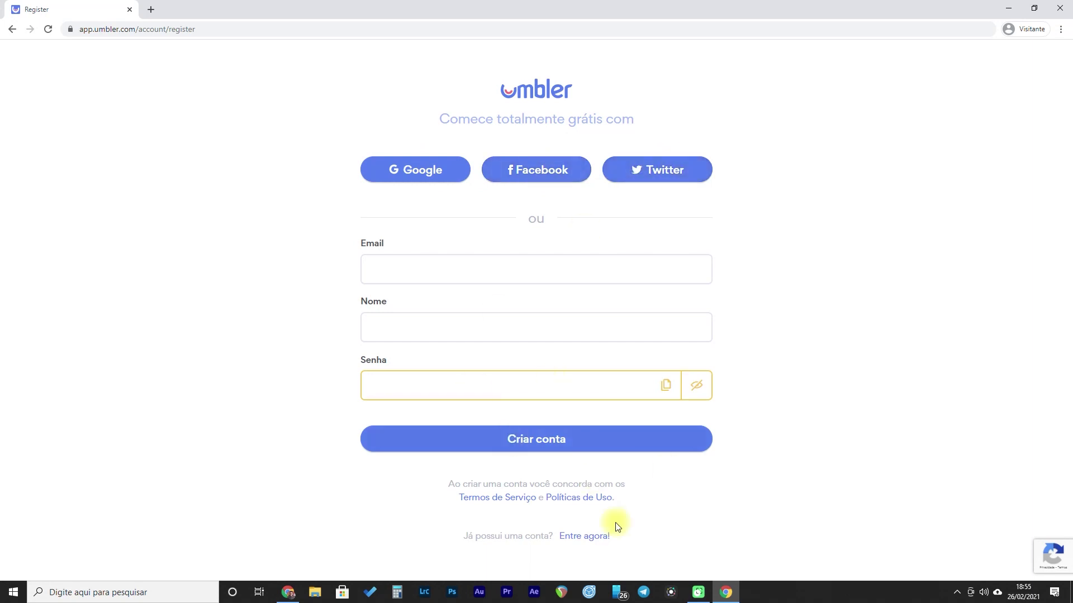
{"action": "left_click", "coordinate": [441, 260]}
{"action": "left_click", "coordinate": [385, 326]}
{"action": "left_click", "coordinate": [377, 280]}
{"action": "left_click", "coordinate": [383, 328]}
{"action": "left_click", "coordinate": [387, 267]}
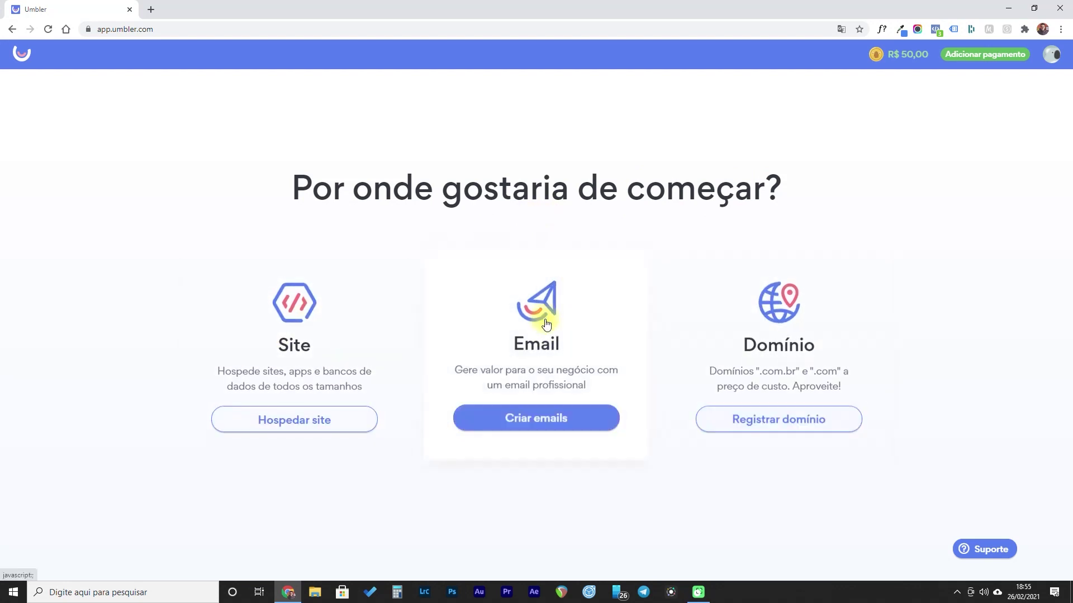
- Add cafecomblog.com as the email domain and confirm you are its owner
{"action": "left_click", "coordinate": [535, 420]}
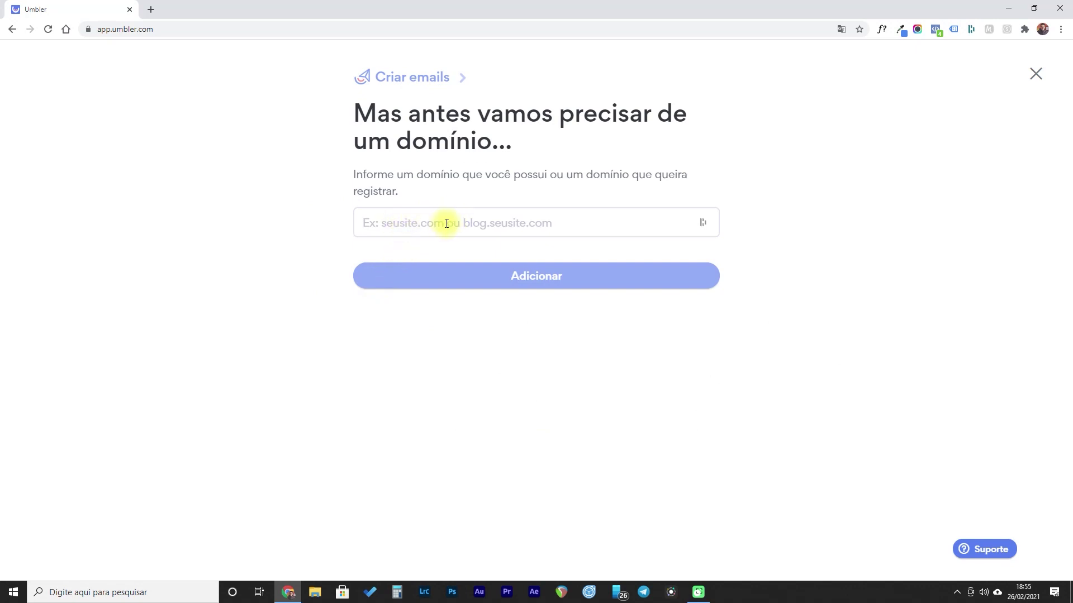
{"action": "left_click", "coordinate": [426, 223]}
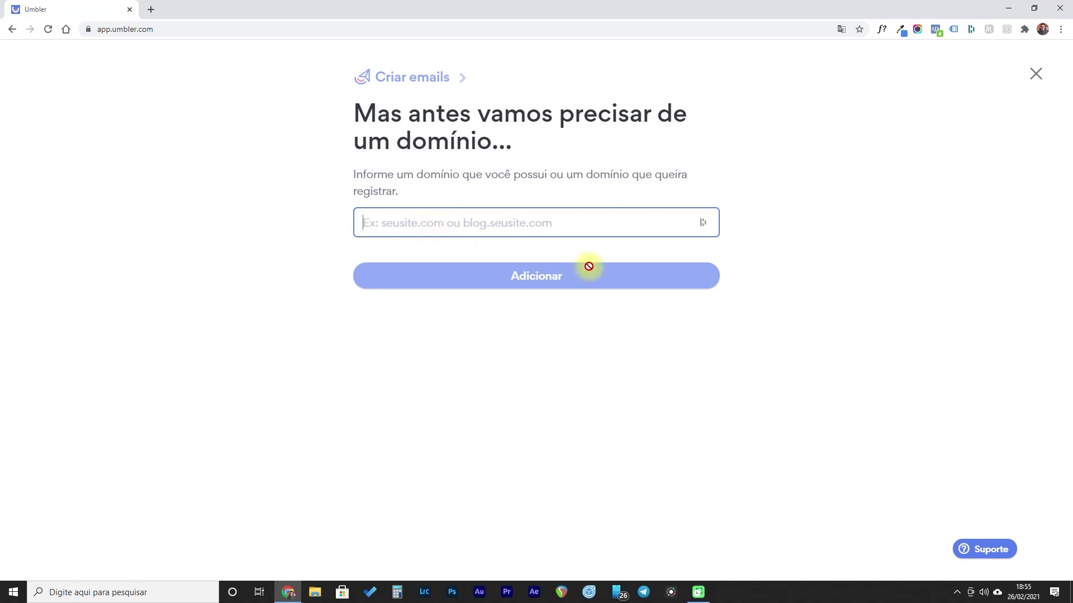
{"action": "type", "text": "caf"}
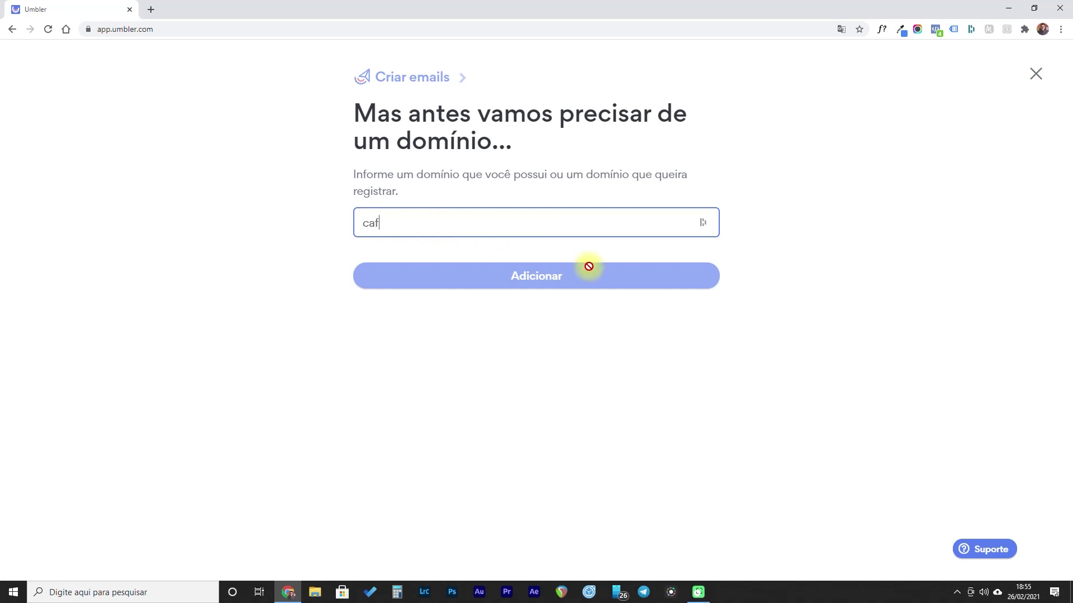
{"action": "type", "text": "ecomblog.com"}
{"action": "left_click", "coordinate": [553, 274]}
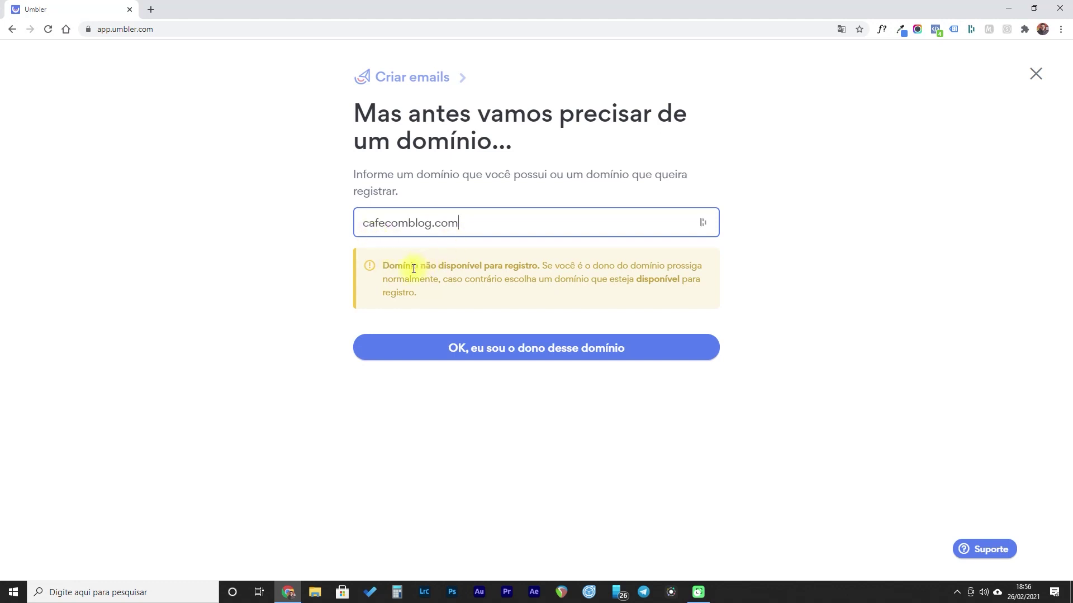
{"action": "left_click_drag", "start_coordinate": [425, 269], "coordinate": [508, 266]}
{"action": "left_click", "coordinate": [526, 265]}
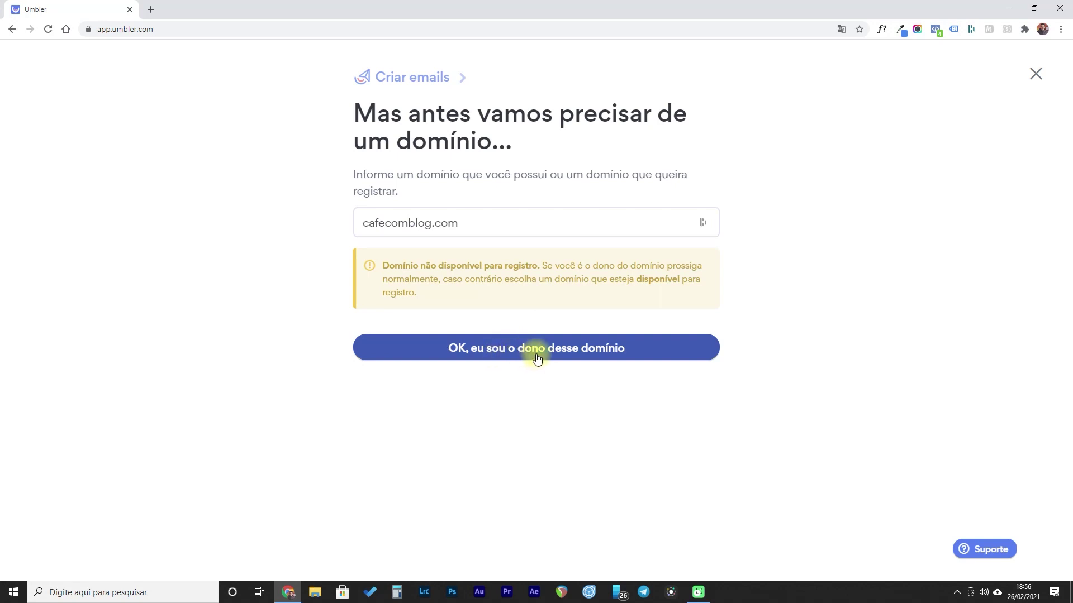
{"action": "left_click", "coordinate": [553, 355]}
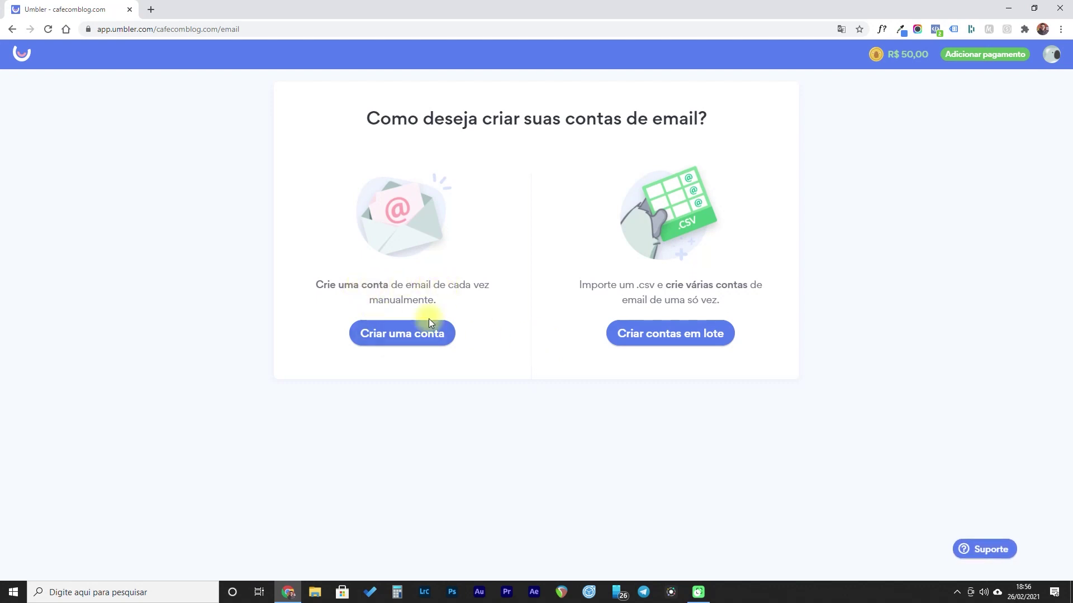
- Create a cafecomblog.com mailbox with the user's name, username and password on the free 1 GB plan
{"action": "left_click", "coordinate": [402, 337]}
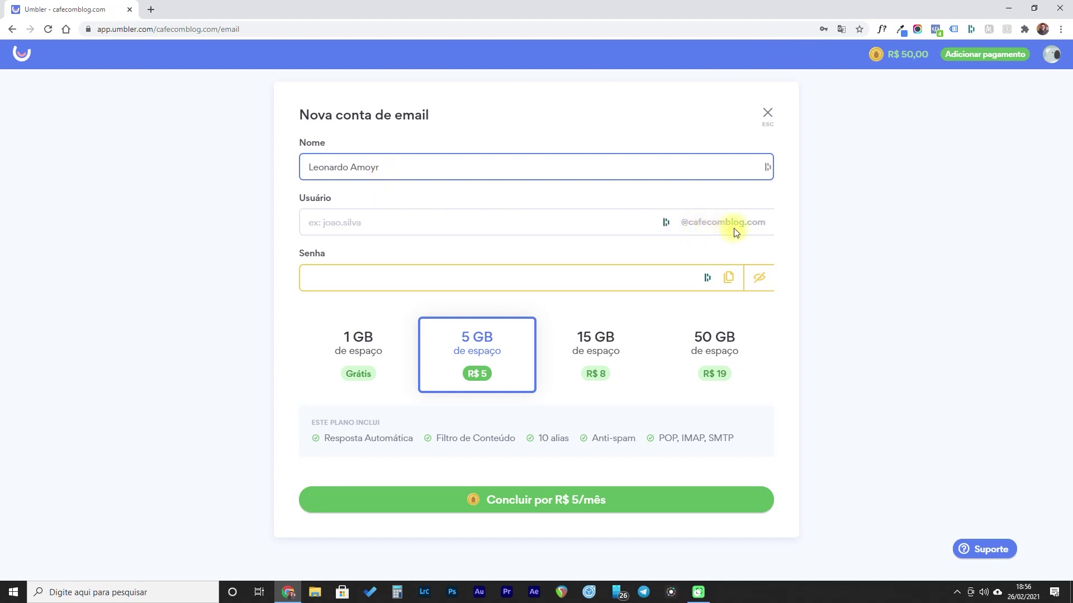
{"action": "left_click", "coordinate": [667, 224]}
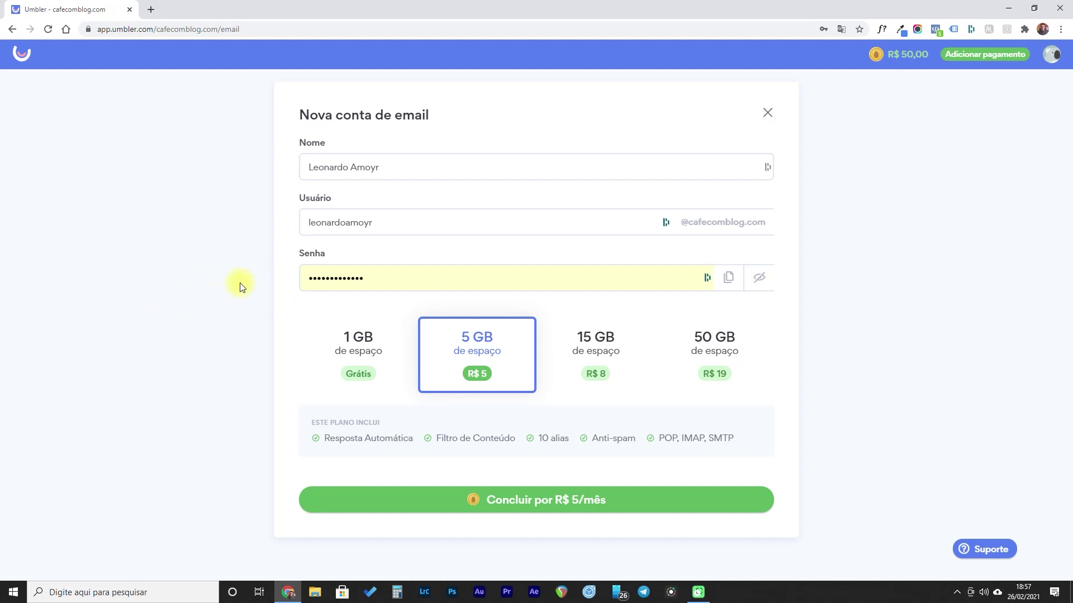
{"action": "left_click", "coordinate": [356, 361]}
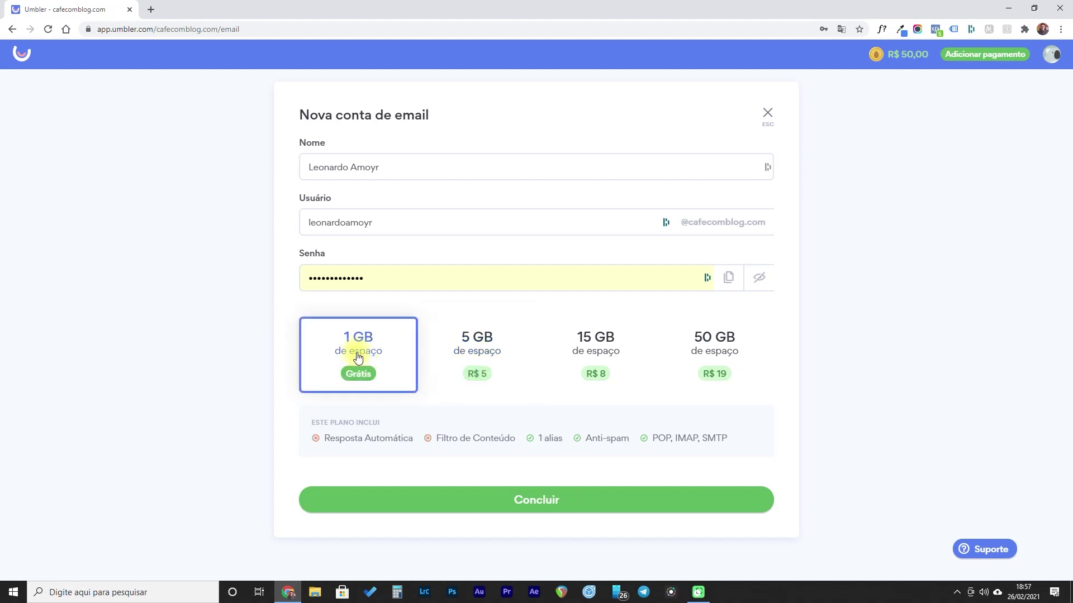
{"action": "left_click", "coordinate": [540, 507]}
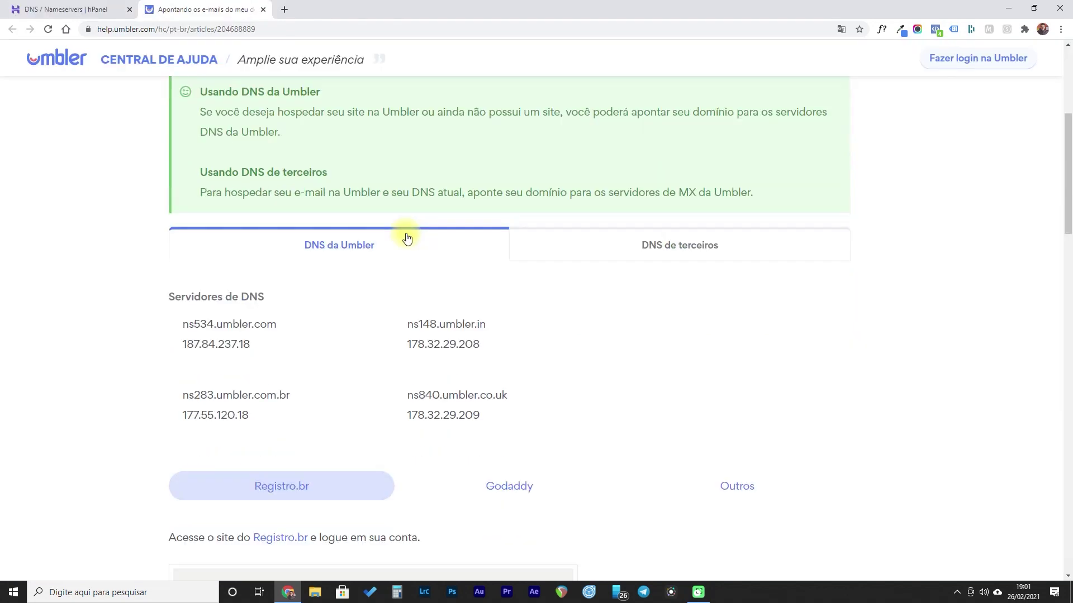
- Find Umbler's DNS server list in the help article, then return to Hostinger's nameserver settings
{"action": "scroll", "coordinate": [306, 232], "scroll_direction": "down", "scroll_amount": 1}
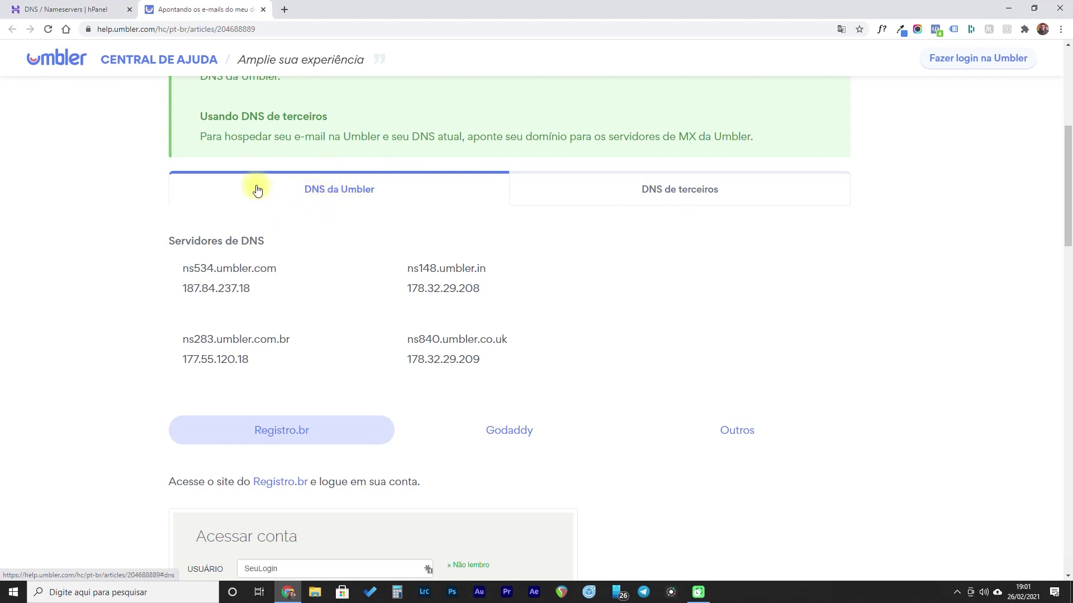
{"action": "key", "text": "ctrl+shift+Tab"}
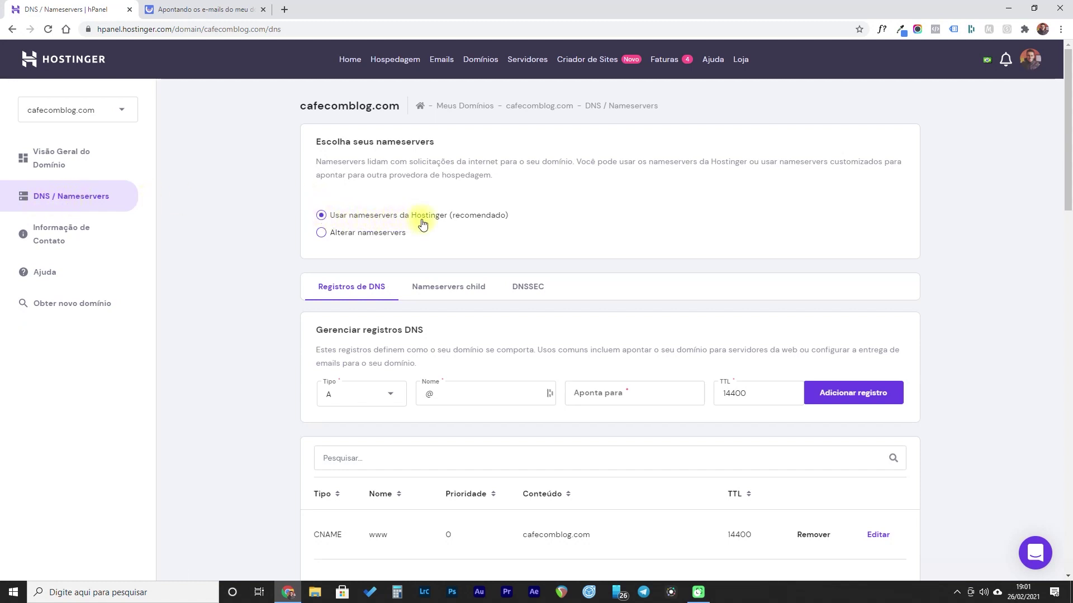
- Switch cafecomblog.com to custom nameservers and clear the default entries
{"action": "left_click", "coordinate": [346, 237]}
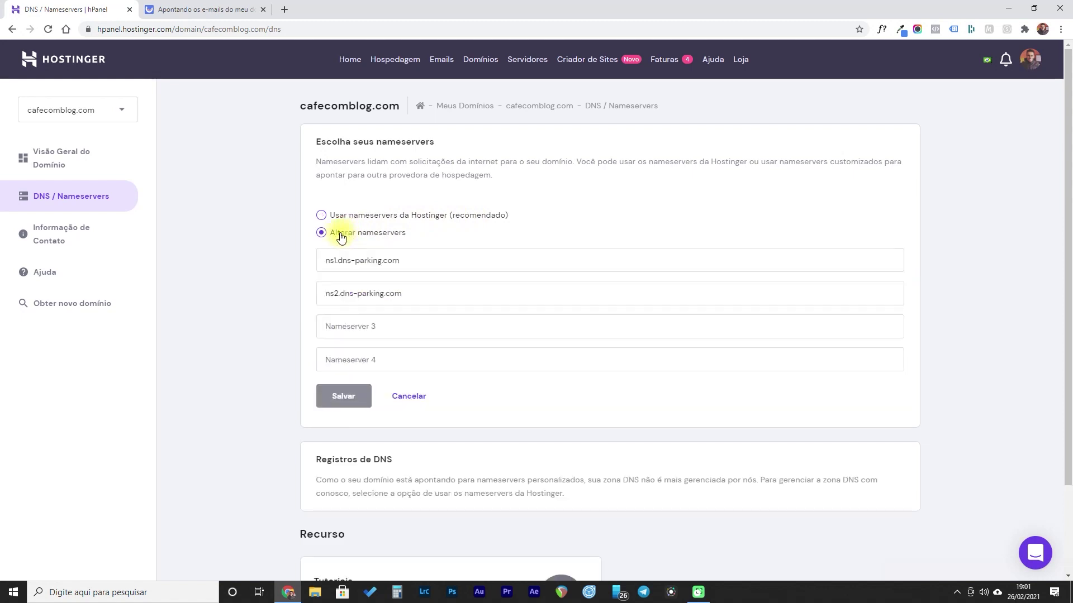
{"action": "left_click", "coordinate": [357, 326]}
{"action": "left_click", "coordinate": [402, 260]}
{"action": "key", "text": "ctrl+a"}
{"action": "key", "text": "BackSpace"}
{"action": "left_click", "coordinate": [381, 286]}
{"action": "key", "text": "ctrl+a"}
{"action": "key", "text": "BackSpace"}
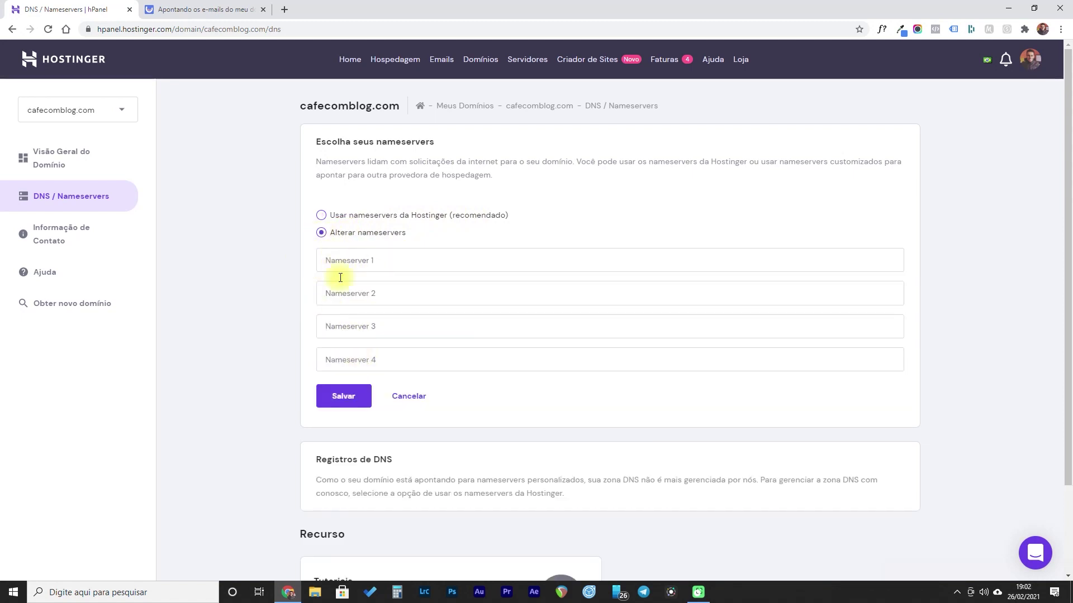
- Take ns148.umbler.in from the Umbler help article for Nameserver 1
{"action": "left_click", "coordinate": [188, 6]}
{"action": "scroll", "coordinate": [137, 334], "scroll_direction": "down", "scroll_amount": 3}
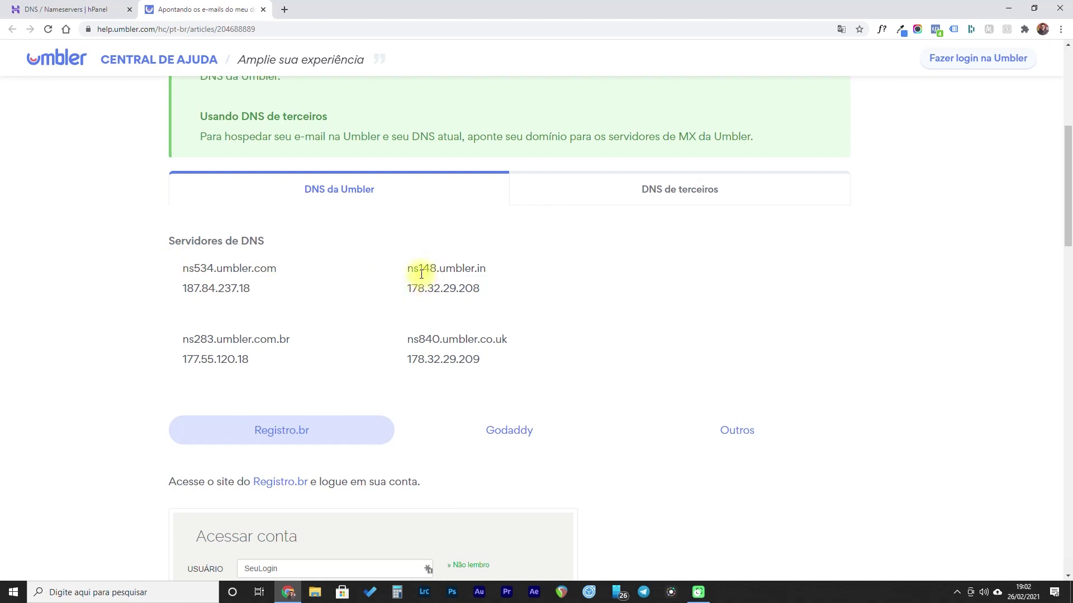
{"action": "left_click_drag", "start_coordinate": [408, 270], "coordinate": [478, 267]}
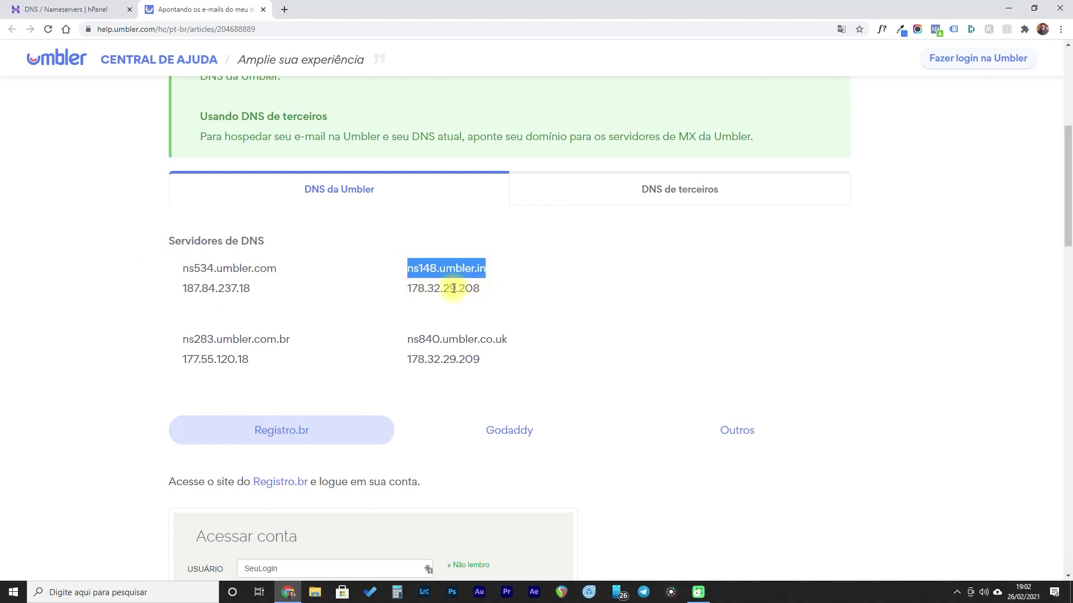
{"action": "left_click", "coordinate": [409, 270]}
{"action": "left_click_drag", "start_coordinate": [411, 269], "coordinate": [483, 269]}
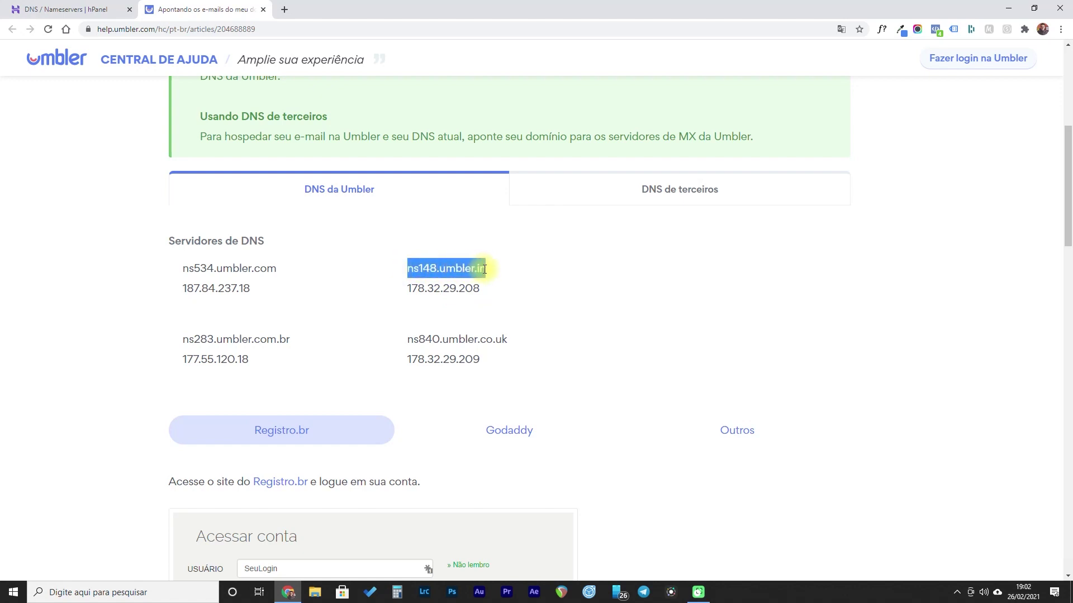
{"action": "left_click", "coordinate": [417, 286]}
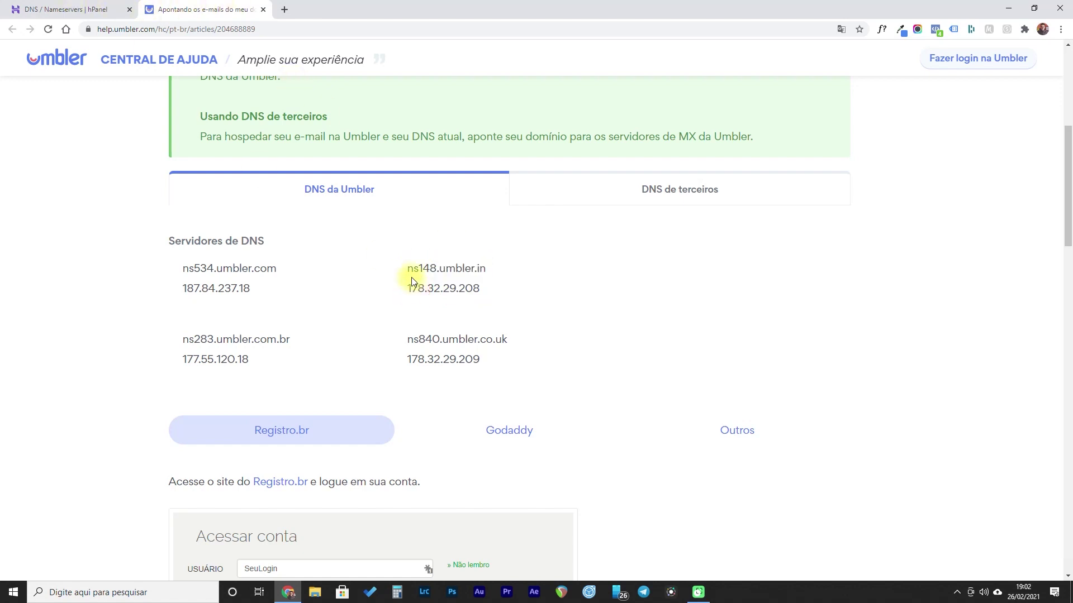
{"action": "left_click_drag", "start_coordinate": [407, 269], "coordinate": [488, 271]}
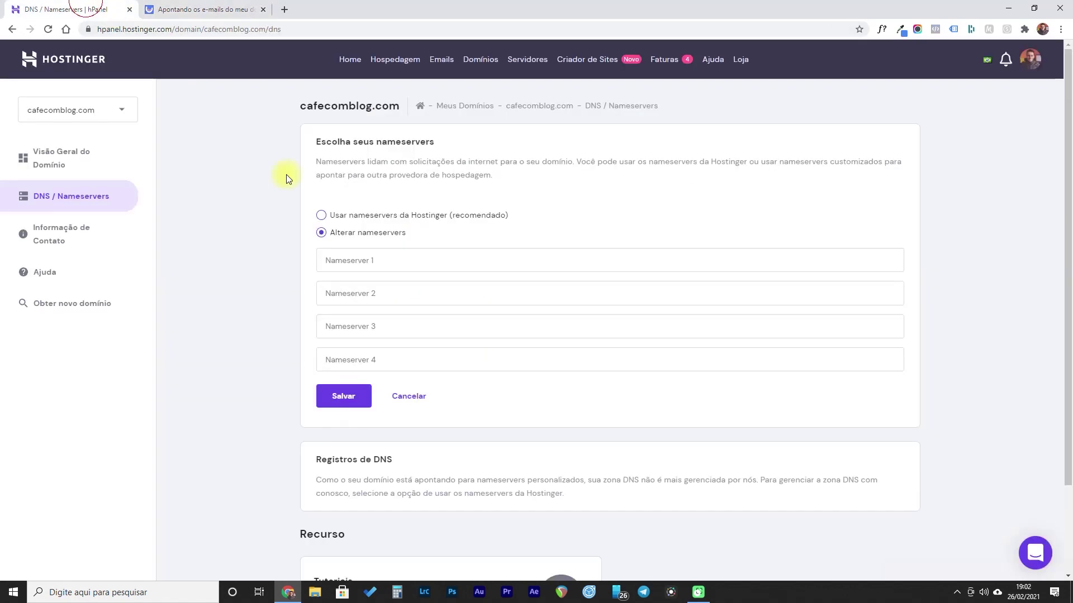
{"action": "left_click", "coordinate": [84, 10]}
{"action": "left_click", "coordinate": [331, 260]}
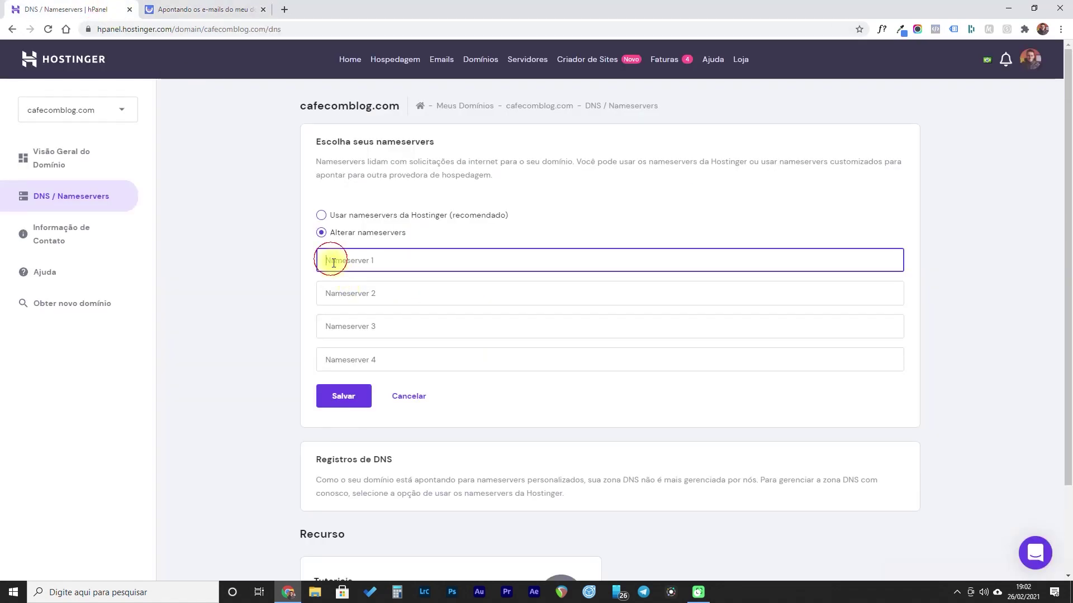
- Set Nameserver 2 to ns283.umbler.com.br
{"action": "left_click", "coordinate": [244, 8]}
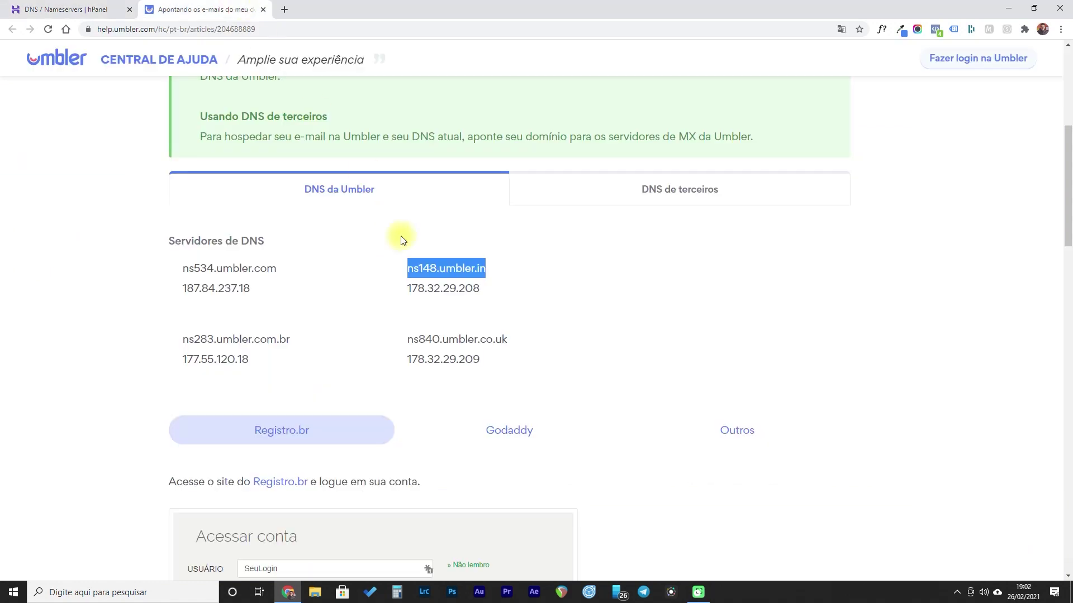
{"action": "left_click_drag", "start_coordinate": [185, 341], "coordinate": [281, 339]}
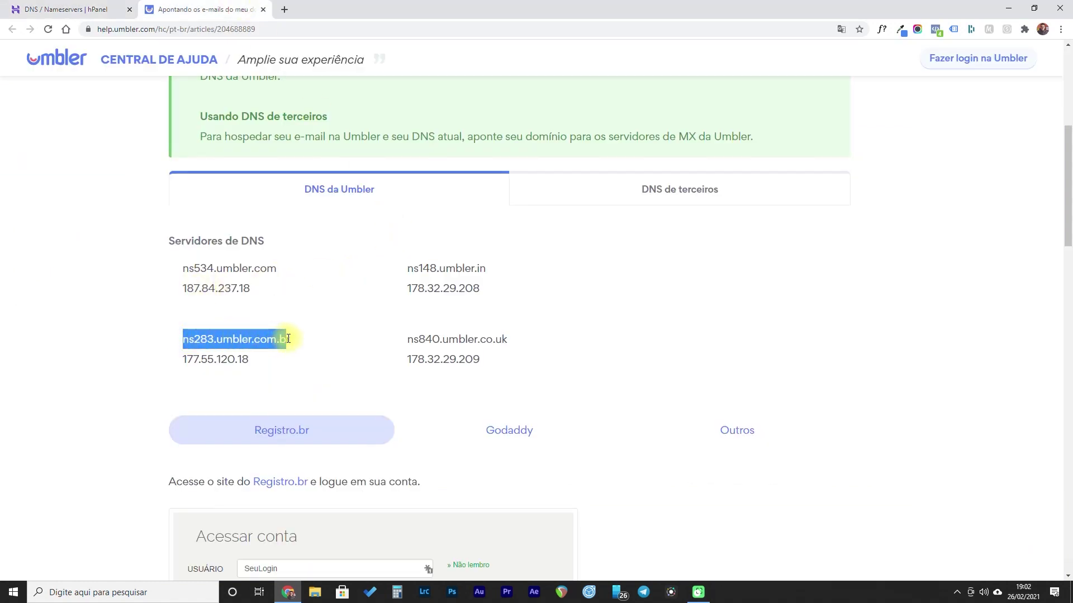
{"action": "key", "text": "ctrl+c"}
{"action": "key", "text": "ctrl+Tab"}
{"action": "left_click", "coordinate": [336, 293]}
{"action": "key", "text": "ctrl+v"}
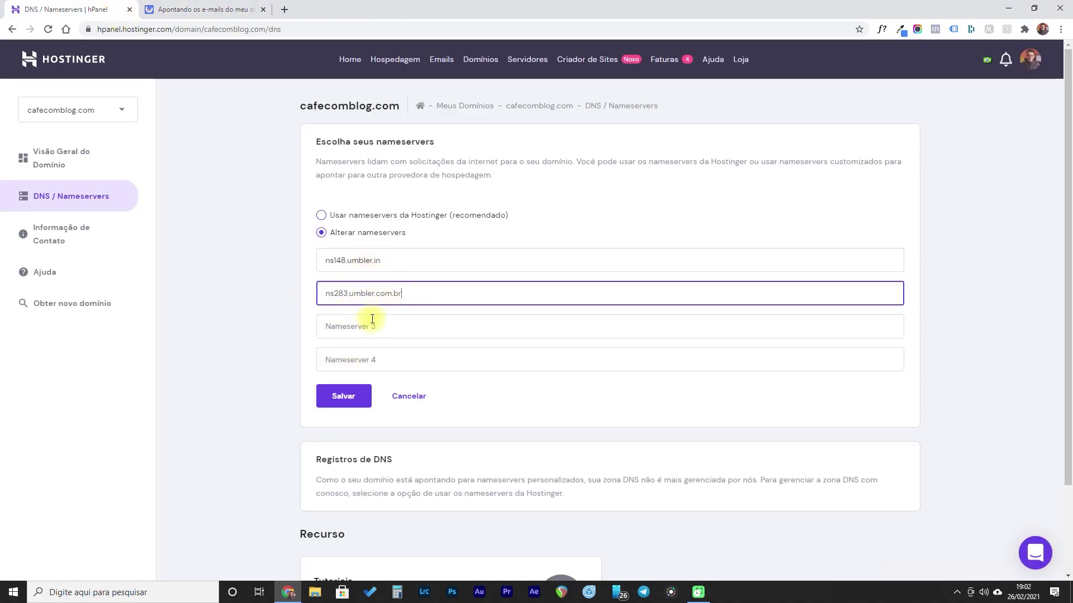
- Set Nameservers 3 and 4 to ns534.umbler.com and ns840.umbler.co.uk, save, and close hPanel
{"action": "left_click", "coordinate": [196, 8]}
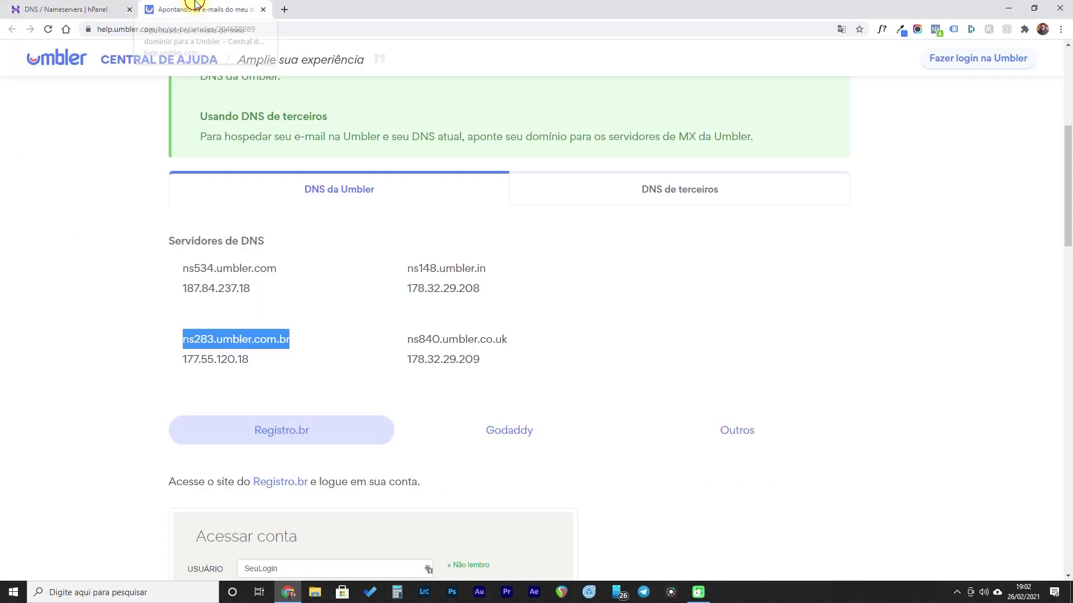
{"action": "left_click_drag", "start_coordinate": [183, 269], "coordinate": [277, 269]}
{"action": "left_click", "coordinate": [129, 7]}
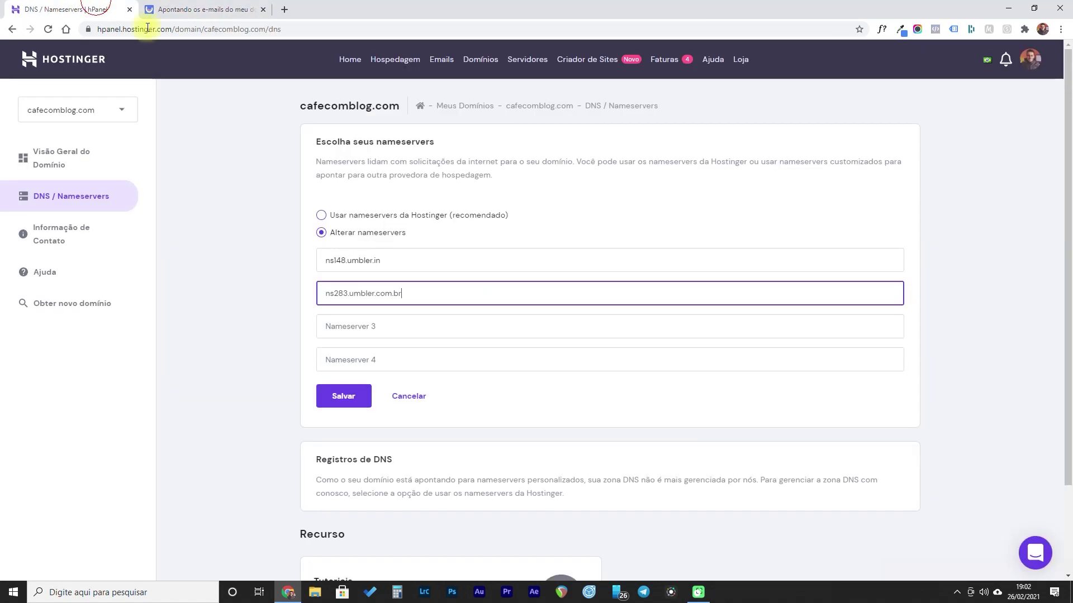
{"action": "left_click", "coordinate": [340, 328]}
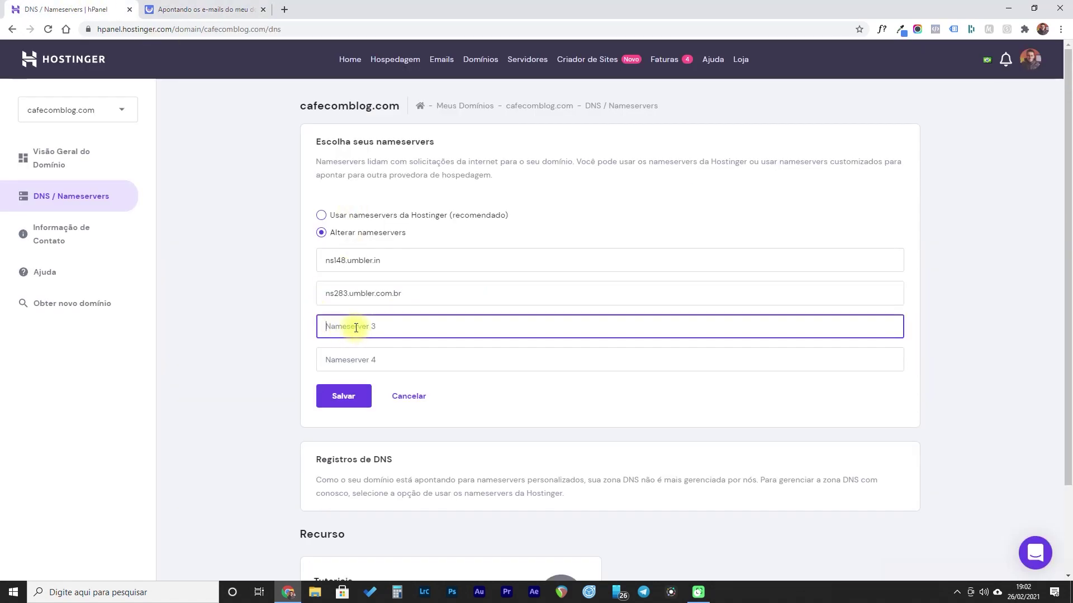
{"action": "key", "text": "ctrl+v"}
{"action": "left_click", "coordinate": [212, 8]}
{"action": "left_click_drag", "start_coordinate": [404, 342], "coordinate": [506, 340]}
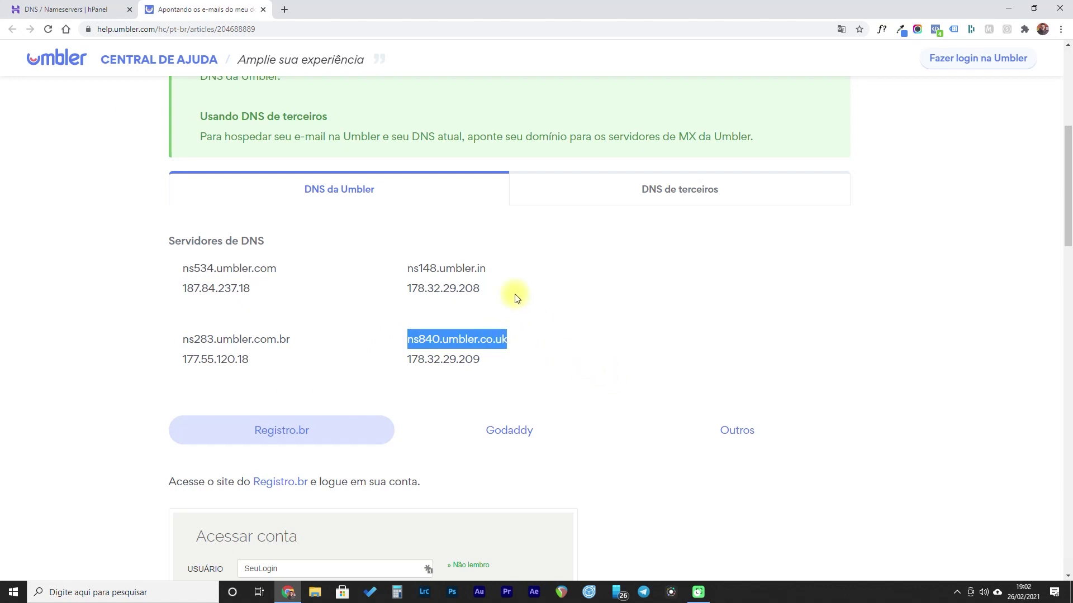
{"action": "left_click", "coordinate": [70, 8]}
{"action": "left_click", "coordinate": [344, 359]}
{"action": "key", "text": "ctrl+v"}
{"action": "left_click", "coordinate": [345, 398]}
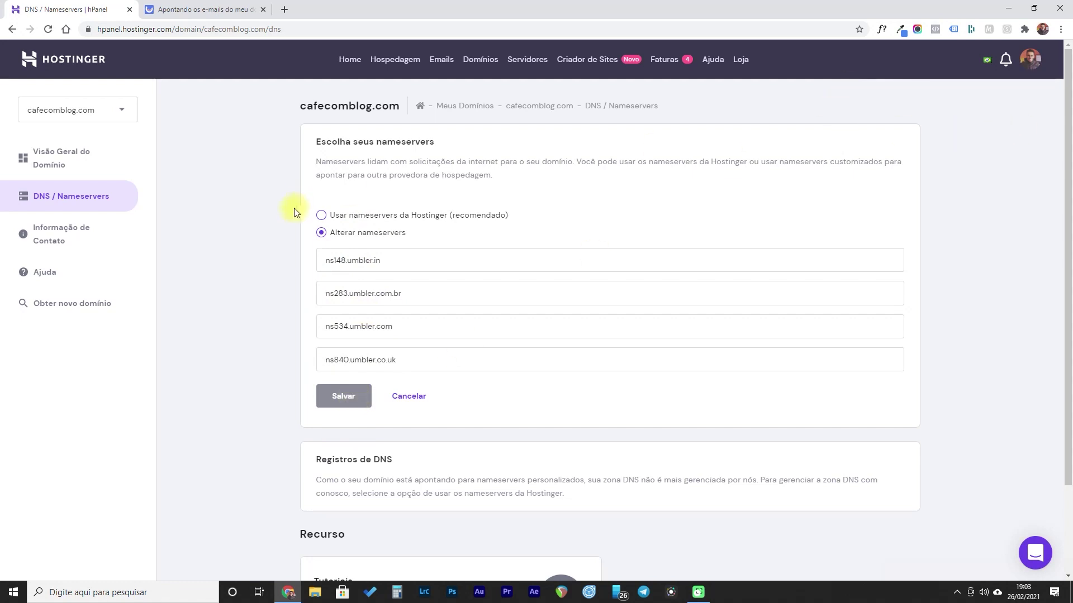
{"action": "left_click", "coordinate": [129, 10]}
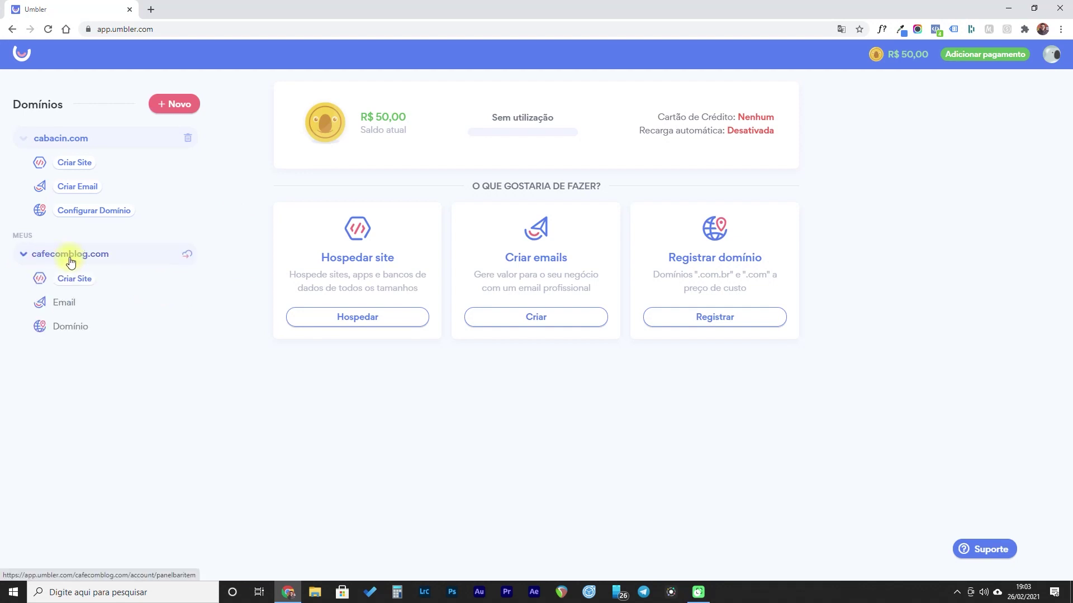
- Open cafecomblog.com's Email page and launch webmail for its single mailbox
{"action": "left_click", "coordinate": [65, 306]}
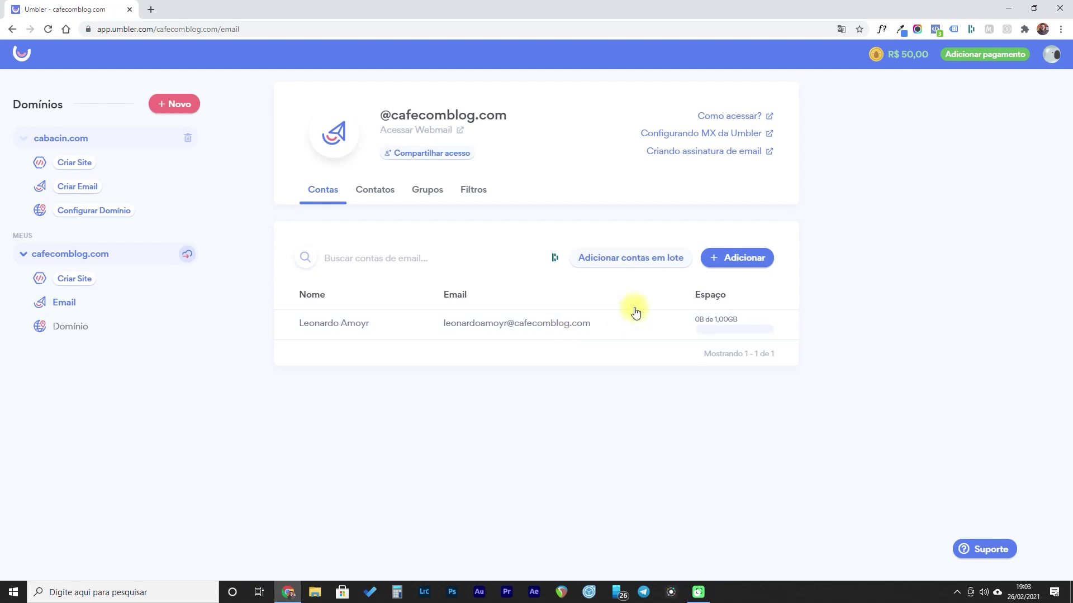
{"action": "left_click", "coordinate": [350, 327]}
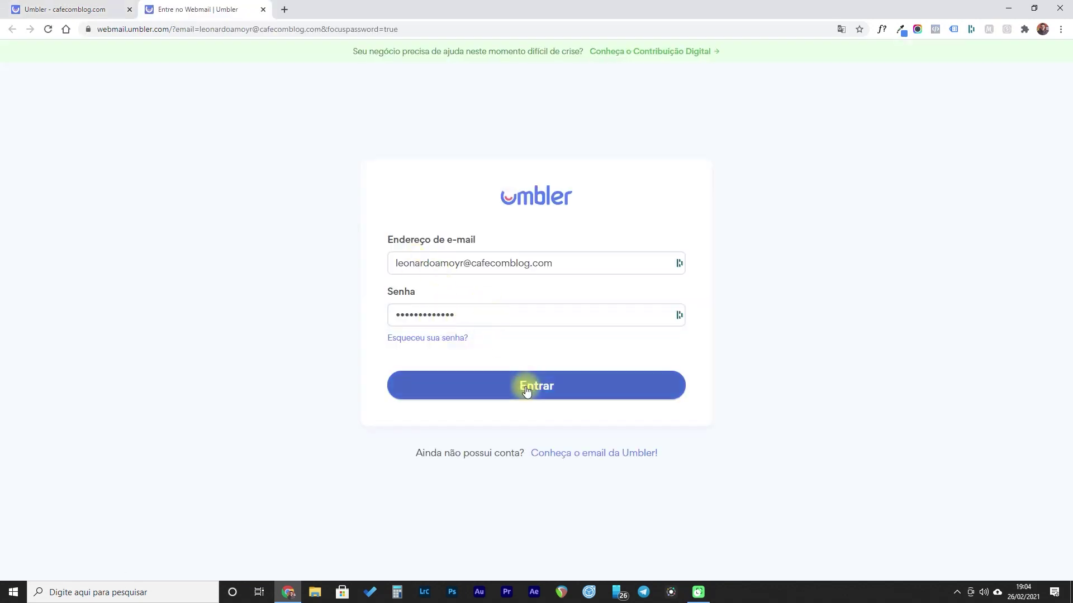
- Sign in to webmail and finish first-time setup with the Brasília time zone and notifications
{"action": "left_click", "coordinate": [527, 391]}
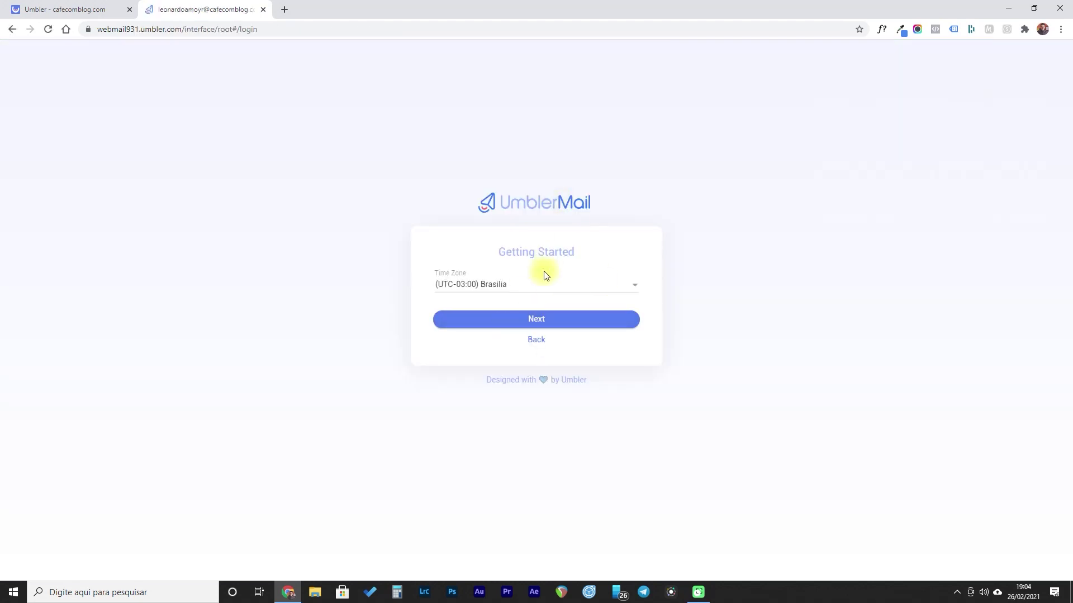
{"action": "left_click", "coordinate": [551, 322]}
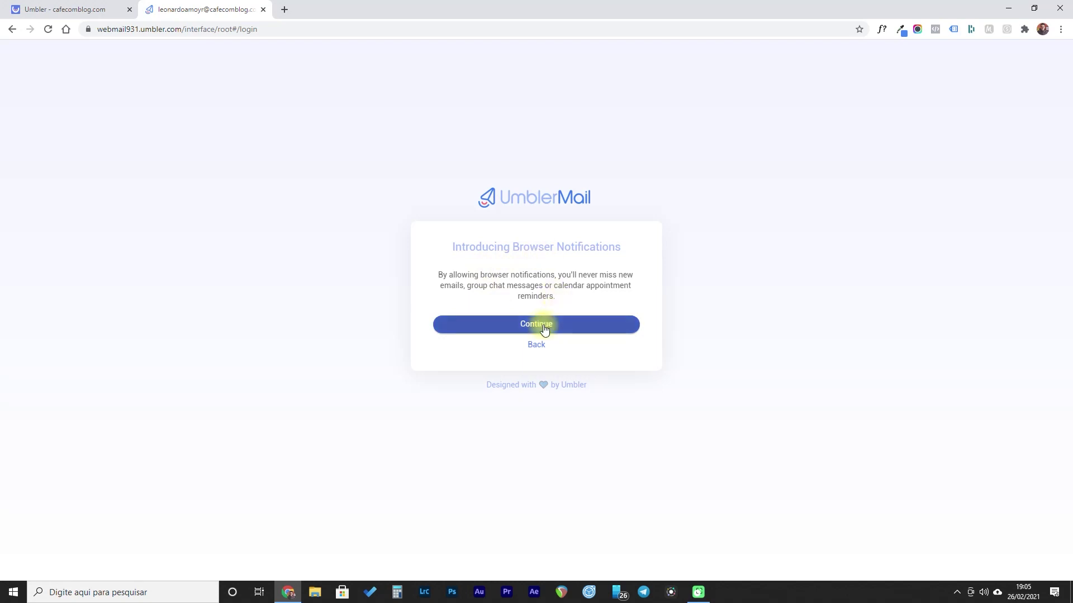
{"action": "left_click", "coordinate": [544, 328]}
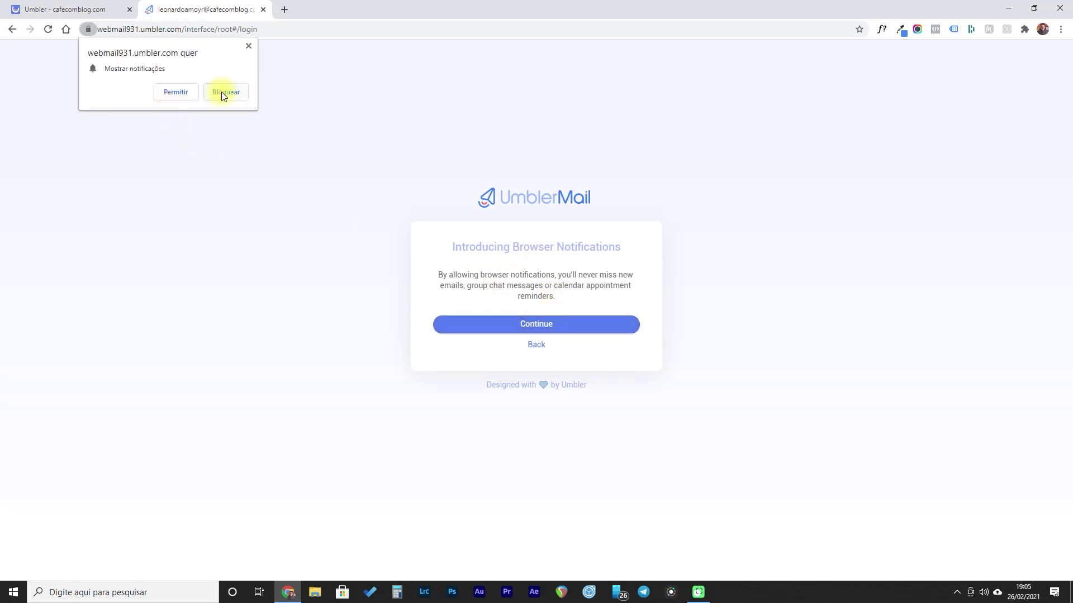
{"action": "left_click", "coordinate": [176, 92]}
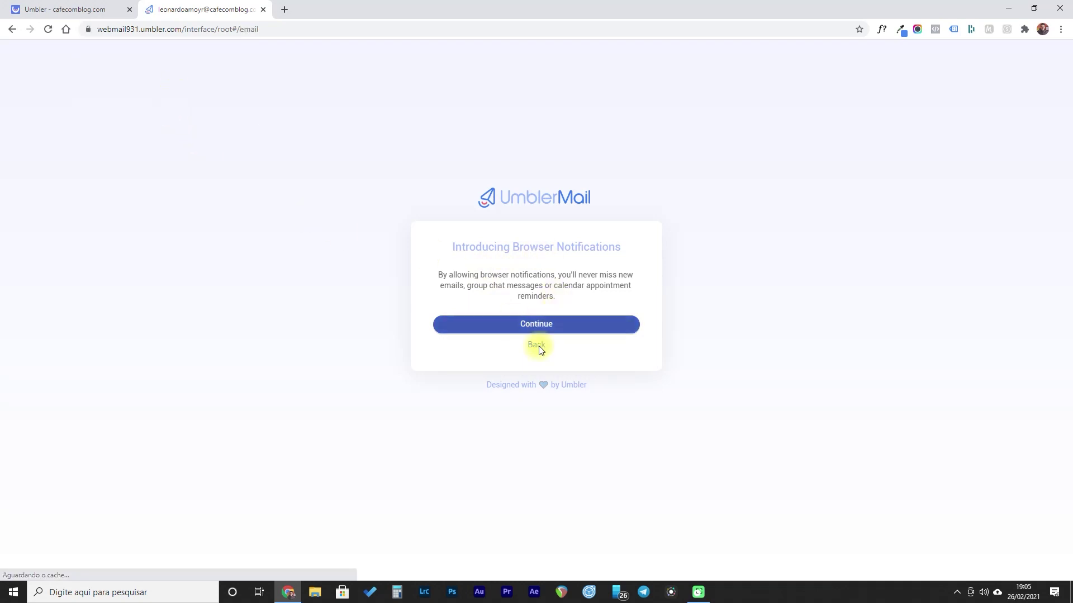
{"action": "left_click", "coordinate": [536, 334]}
- Read the welcome message, browse Drafts, Calendar, Contacts and email marketing, then close webmail
{"action": "left_click", "coordinate": [244, 168]}
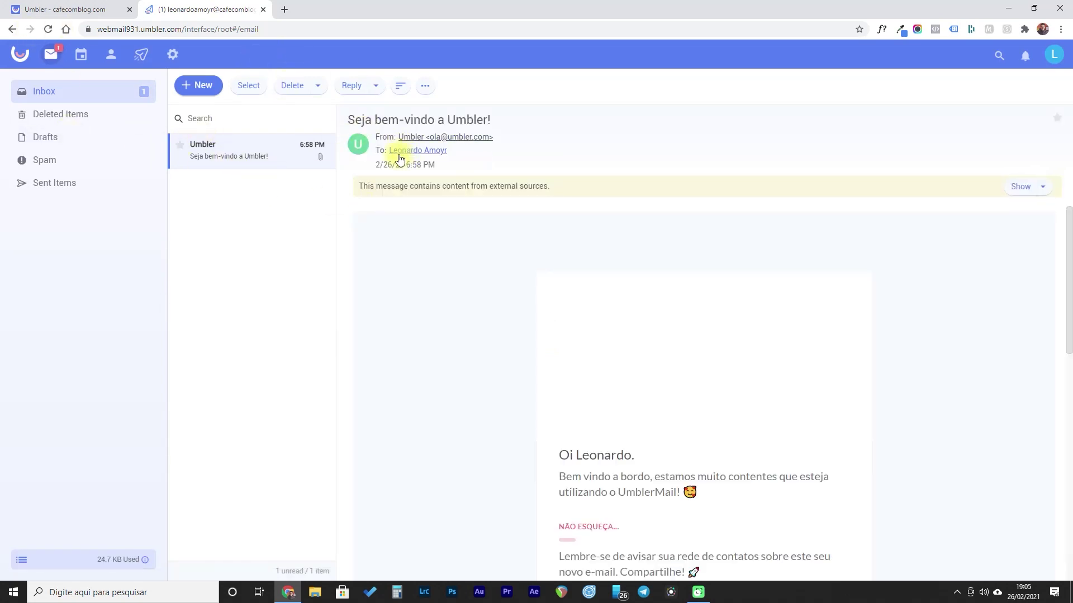
{"action": "scroll", "coordinate": [814, 388], "scroll_direction": "down", "scroll_amount": 7}
{"action": "scroll", "coordinate": [446, 251], "scroll_direction": "up", "scroll_amount": 7}
{"action": "left_click", "coordinate": [84, 130]}
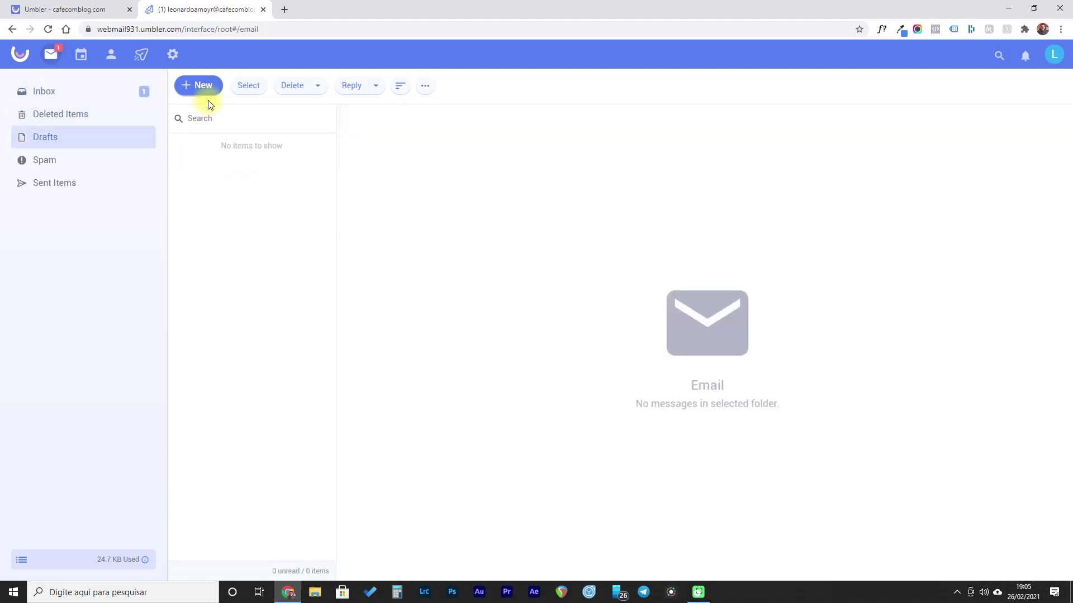
{"action": "left_click", "coordinate": [61, 92]}
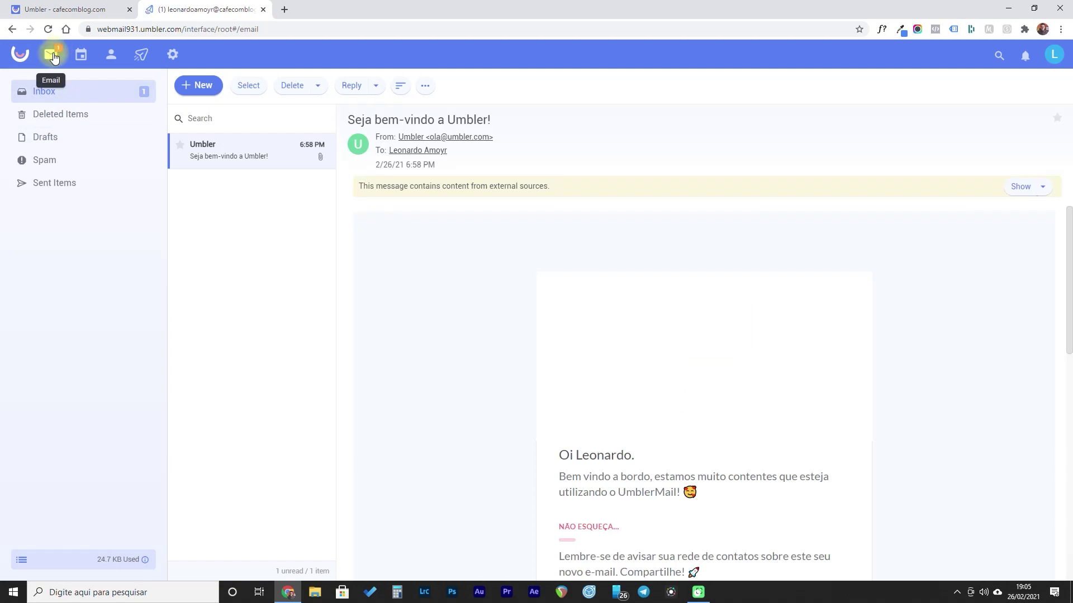
{"action": "left_click", "coordinate": [78, 58]}
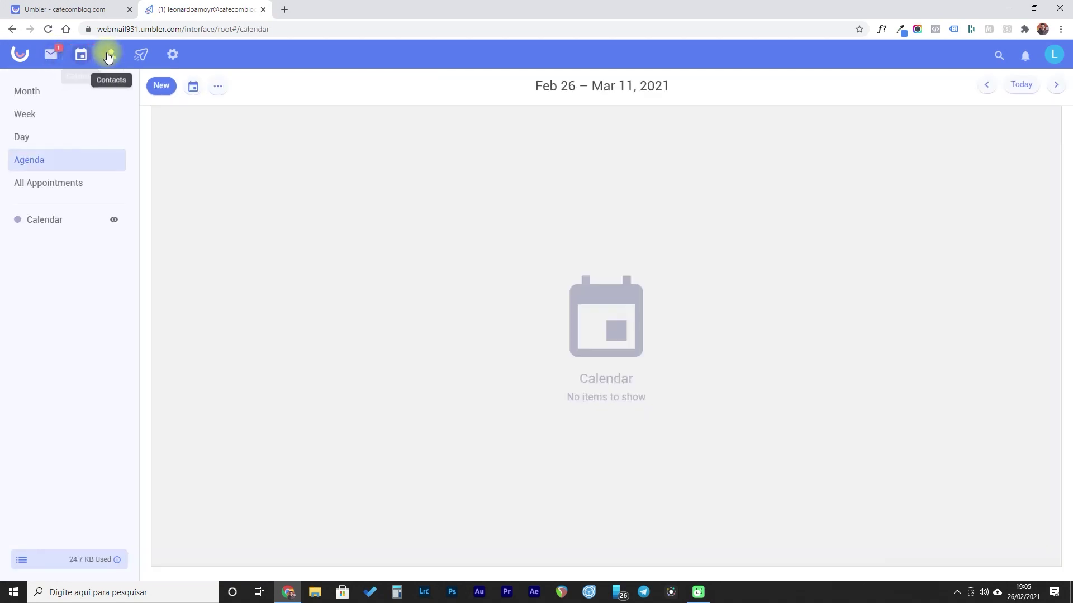
{"action": "left_click", "coordinate": [111, 54]}
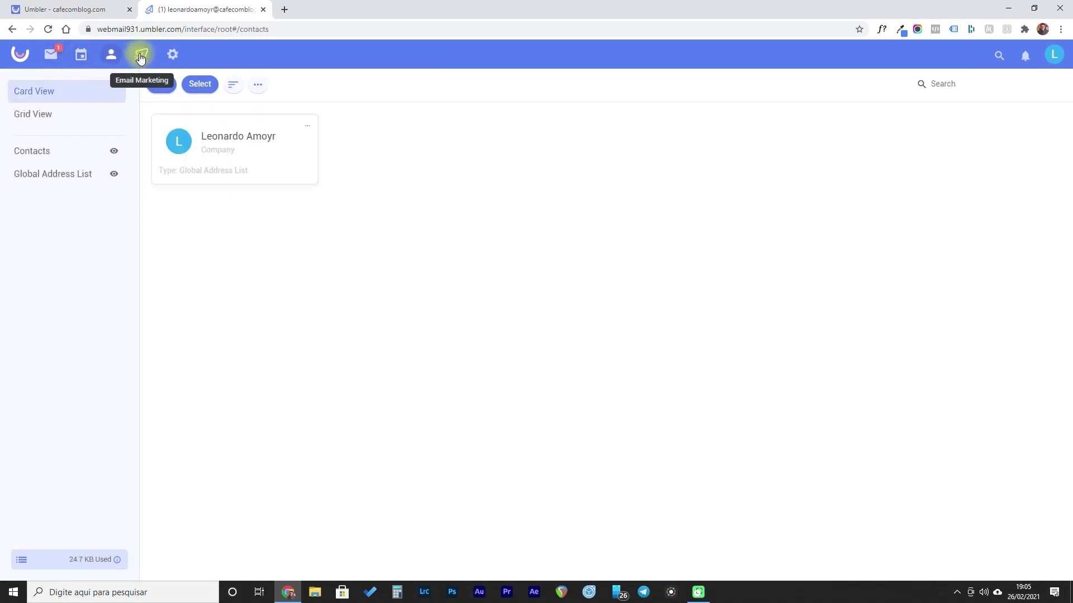
{"action": "left_click", "coordinate": [141, 55]}
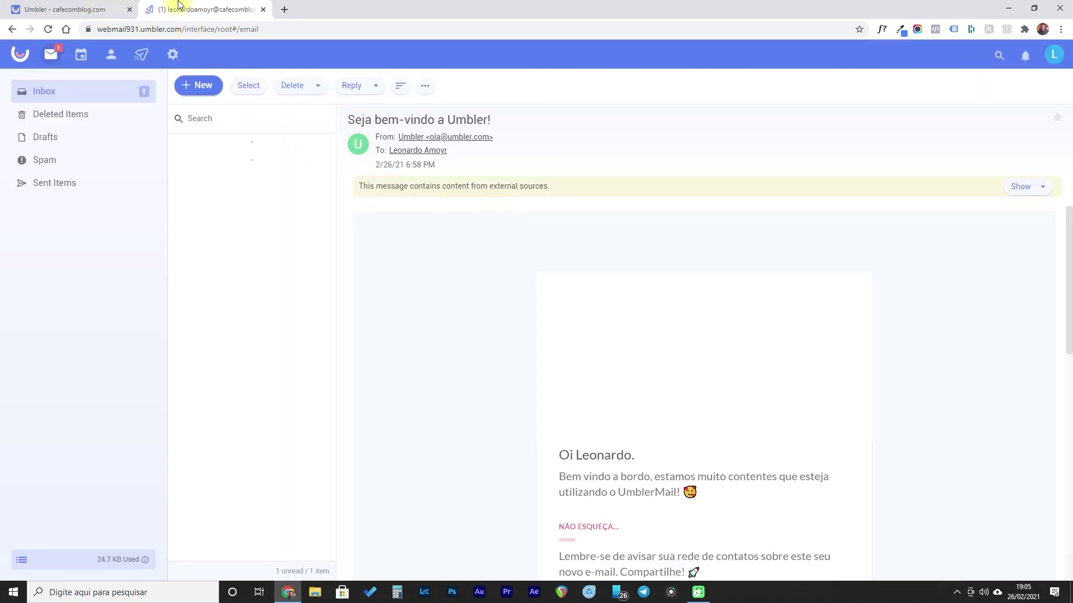
{"action": "left_click", "coordinate": [126, 7]}
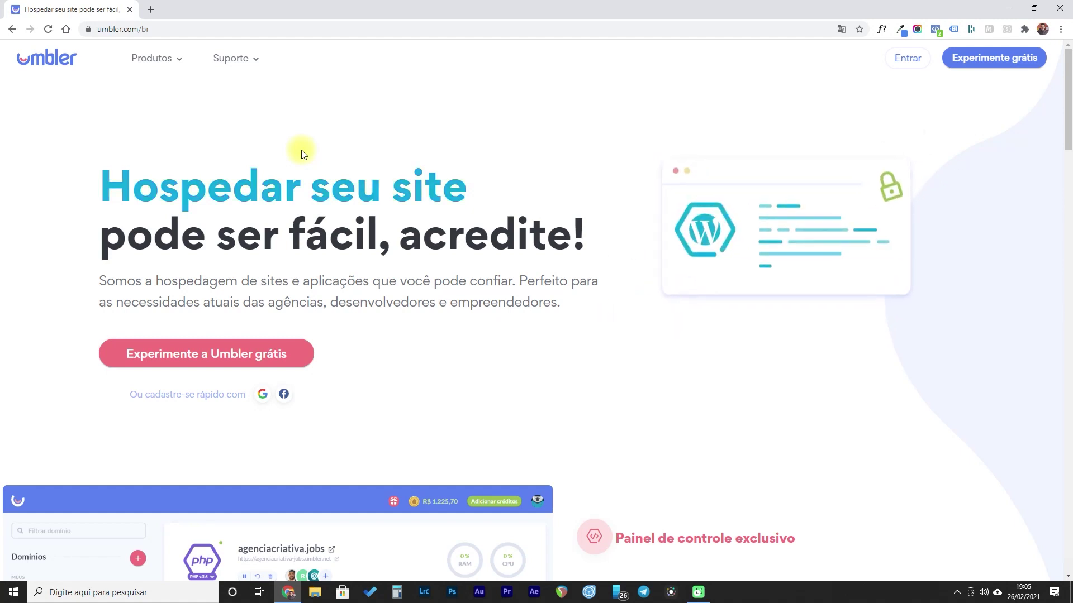
- Search joaodossantos.com.br on the Domínios page, finding it available at R$ 36 per year
{"action": "mouse_move", "coordinate": [163, 62]}
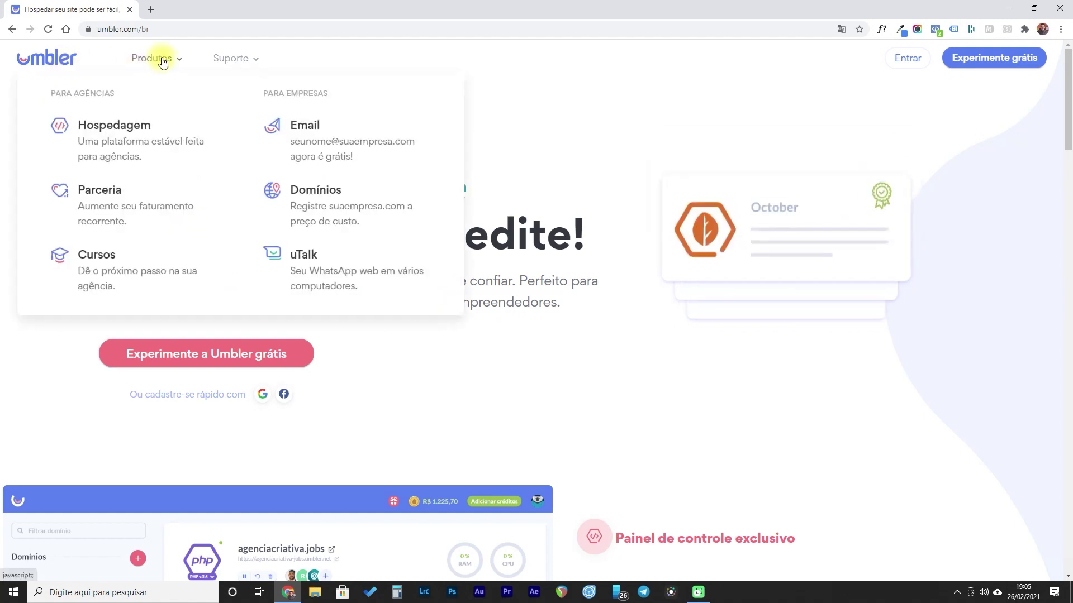
{"action": "left_click", "coordinate": [324, 190]}
{"action": "left_click", "coordinate": [440, 234]}
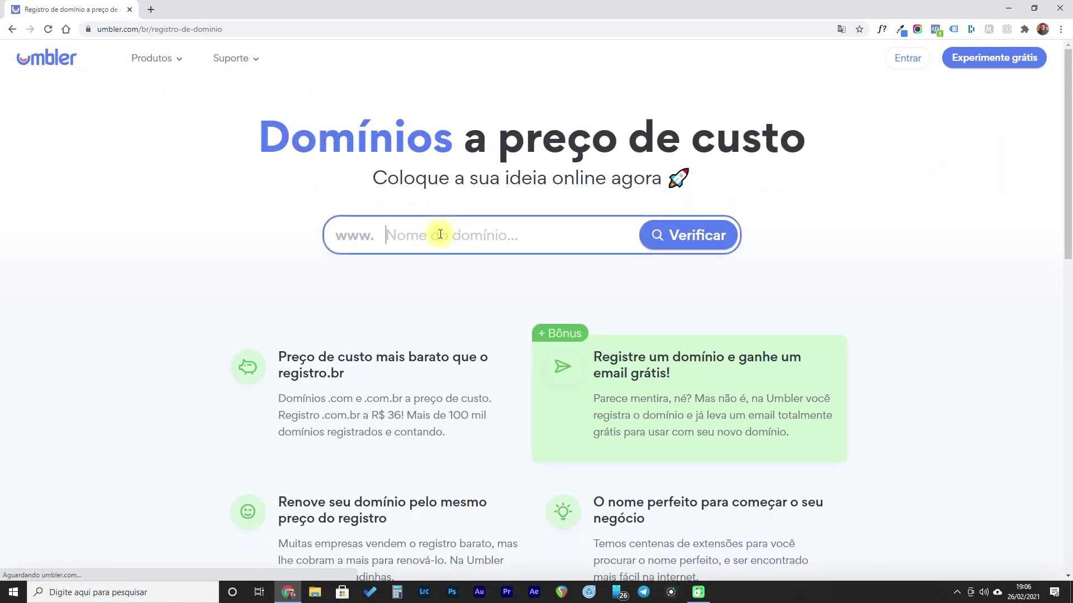
{"action": "type", "text": "joaodossantos.com.br"}
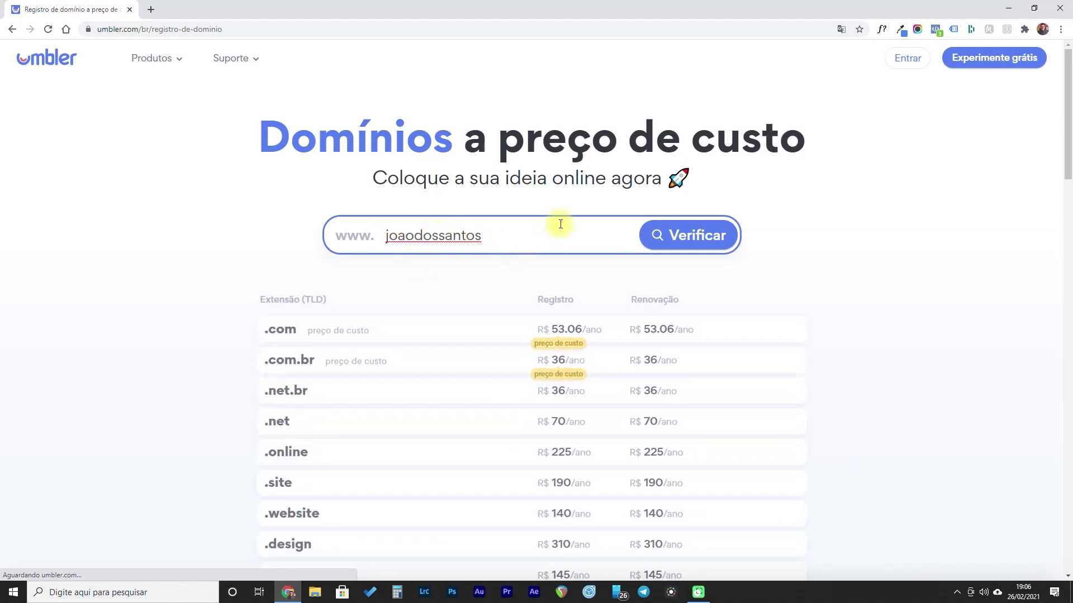
{"action": "left_click", "coordinate": [682, 234]}
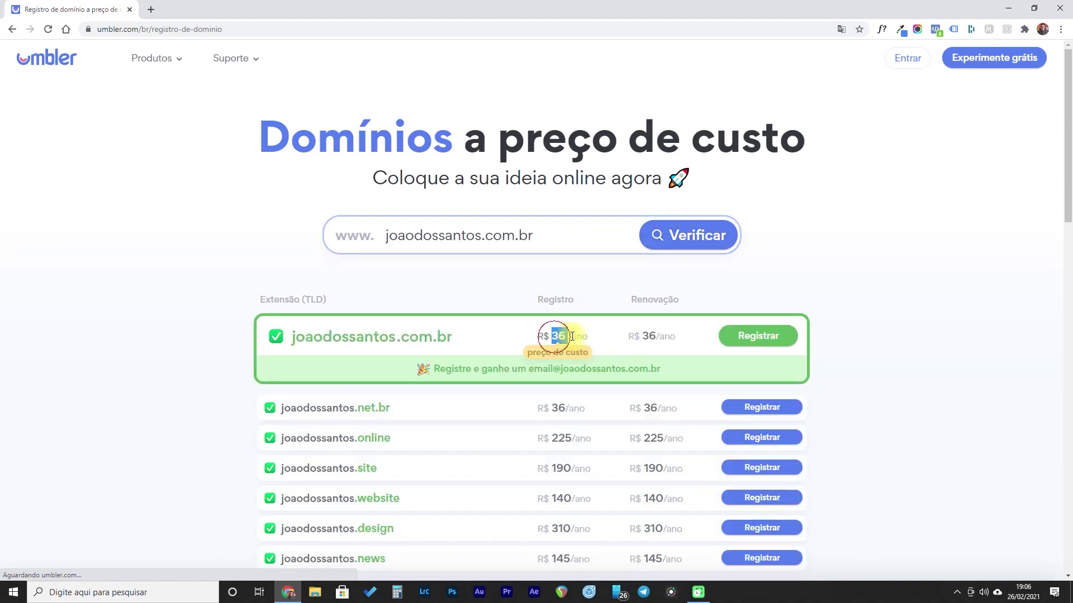
{"action": "left_click_drag", "start_coordinate": [643, 334], "coordinate": [665, 336]}
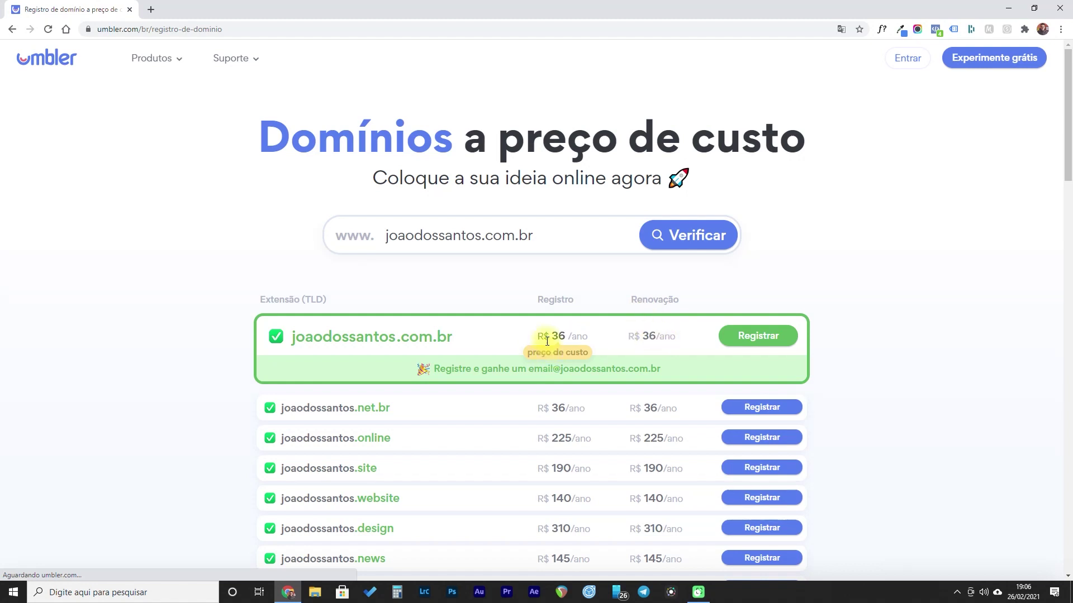
- Check joaodossantos.com instead, which turns out to be unavailable
{"action": "left_click_drag", "start_coordinate": [514, 235], "coordinate": [540, 240]}
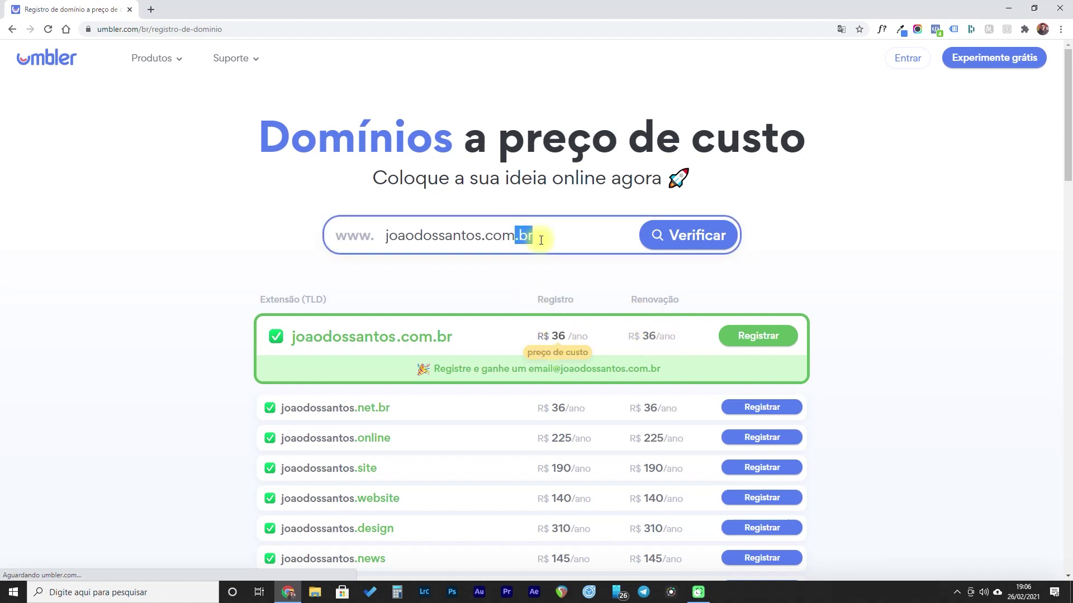
{"action": "key", "text": "BackSpace"}
{"action": "left_click", "coordinate": [651, 235]}
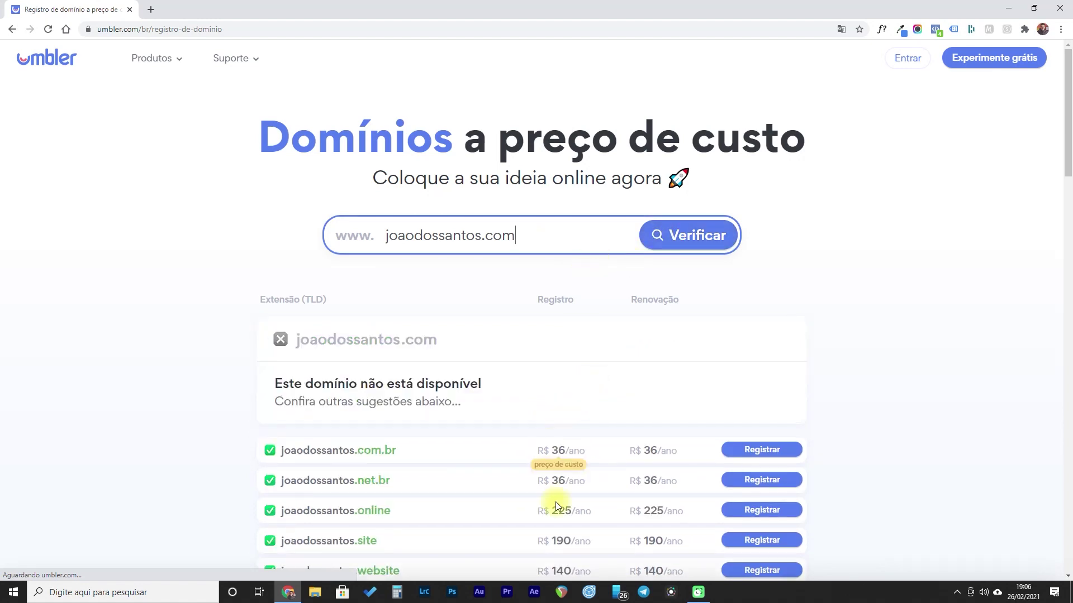
{"action": "scroll", "coordinate": [536, 359], "scroll_direction": "down", "scroll_amount": 3}
{"action": "scroll", "coordinate": [556, 454], "scroll_direction": "up", "scroll_amount": 3}
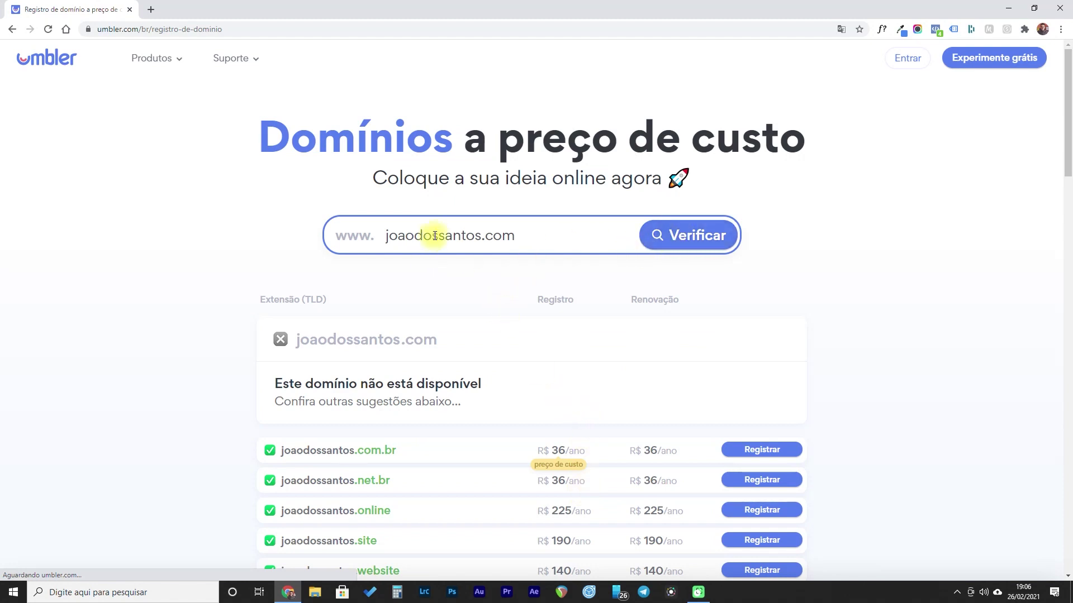
- Check joaodossantosss.com, available at R$ 53.06 per year, and review its prices
{"action": "left_click", "coordinate": [494, 236]}
{"action": "type", "text": "ss"}
{"action": "left_click", "coordinate": [679, 236]}
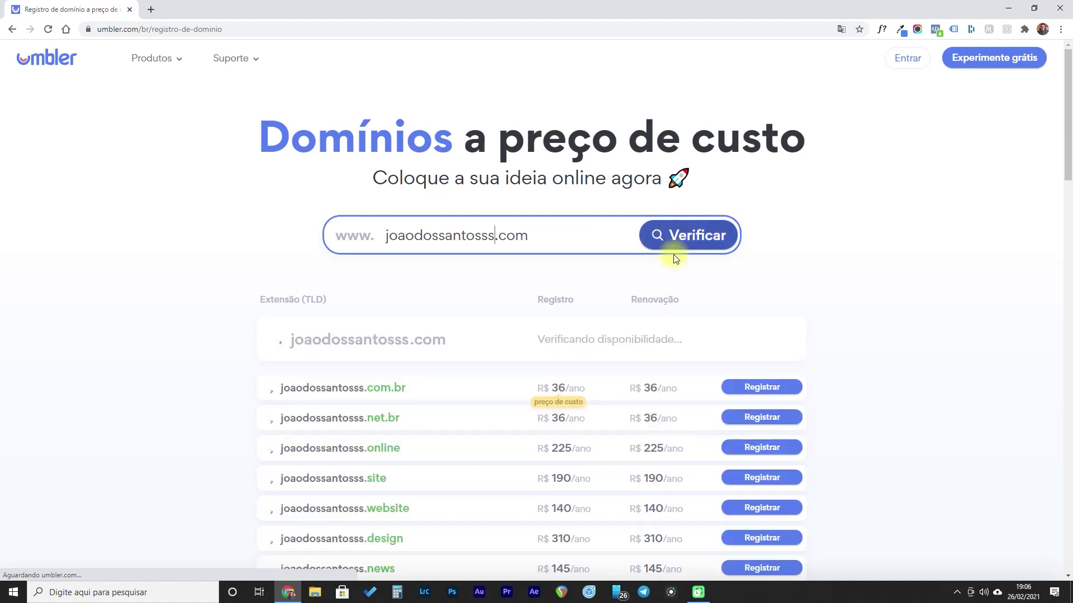
{"action": "left_click_drag", "start_coordinate": [552, 336], "coordinate": [573, 337]}
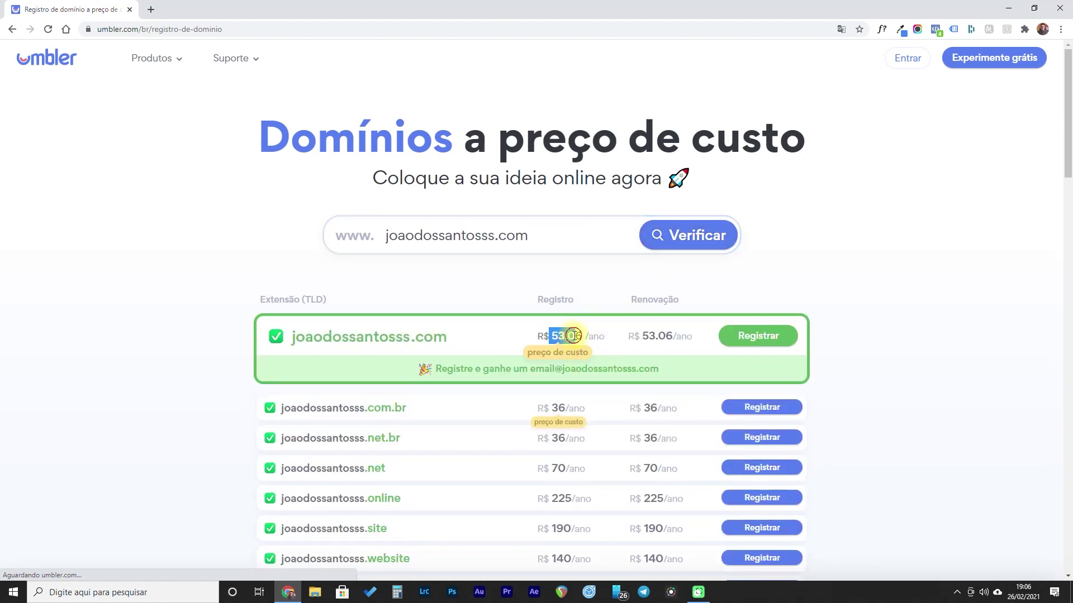
{"action": "left_click_drag", "start_coordinate": [641, 336], "coordinate": [664, 332]}
{"action": "left_click", "coordinate": [562, 338]}
{"action": "double_click", "coordinate": [651, 335]}
{"action": "left_click", "coordinate": [510, 335]}
- Check joaodossantosss.com.br, available at R$ 36, and begin registering it
{"action": "left_click", "coordinate": [539, 235]}
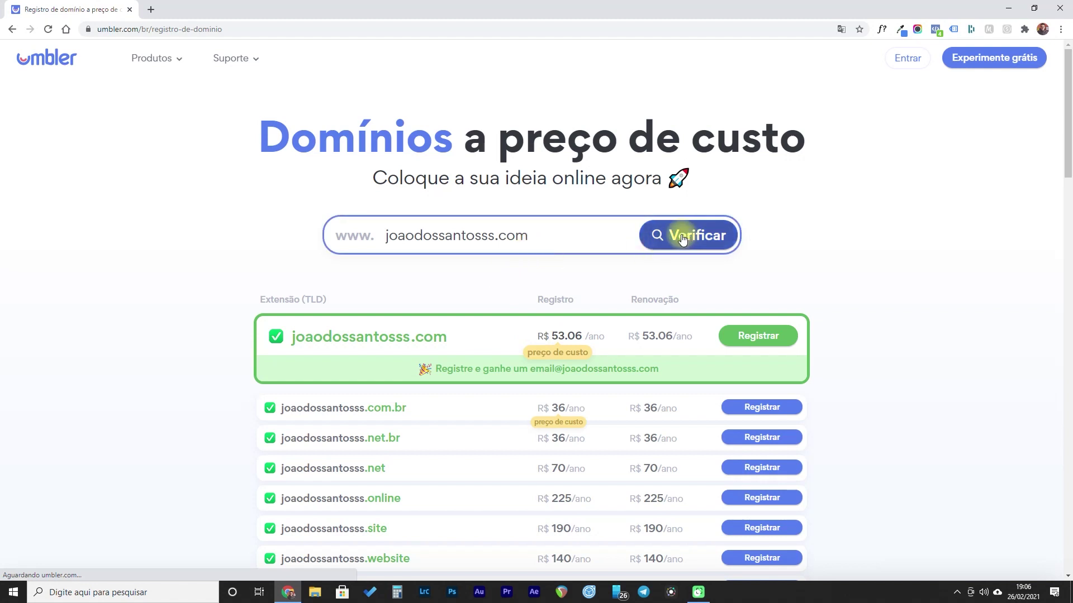
{"action": "type", "text": ".br"}
{"action": "left_click", "coordinate": [711, 245]}
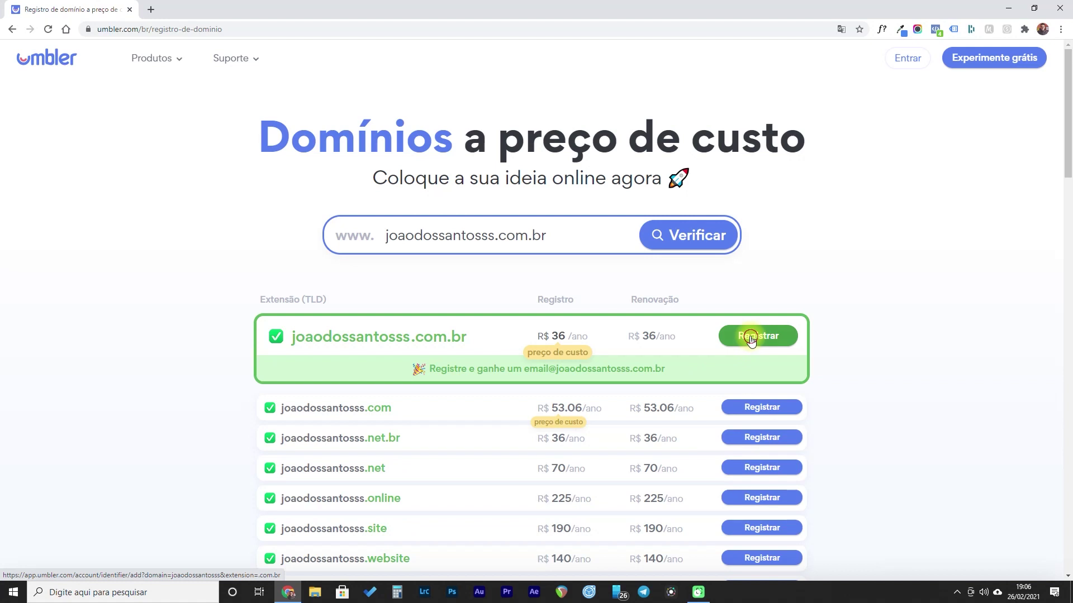
{"action": "left_click", "coordinate": [752, 338]}
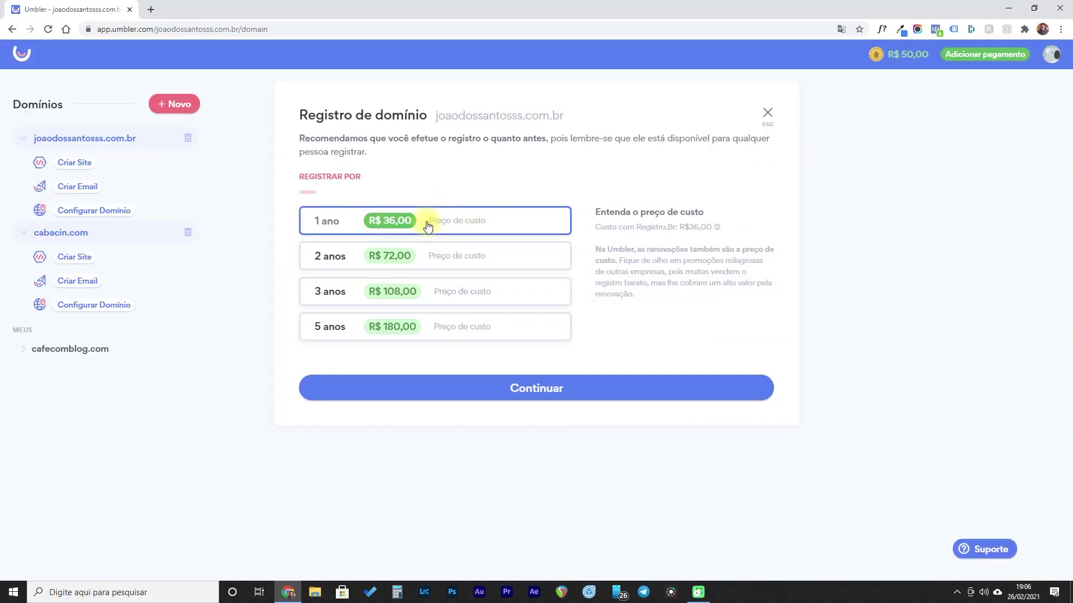